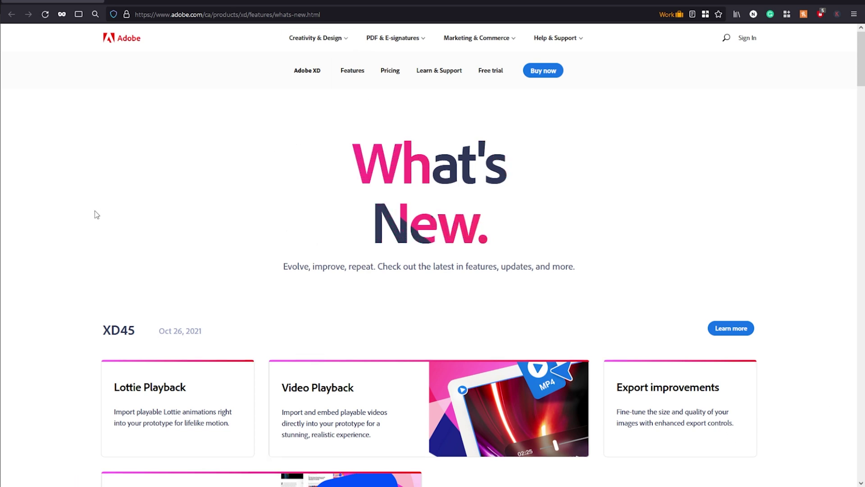
Review the XD45 release features on Adobe's What's New page: Lottie Playback, Video Playback, Export improvements and Share to Behance.
scroll(95, 214, down, 2)
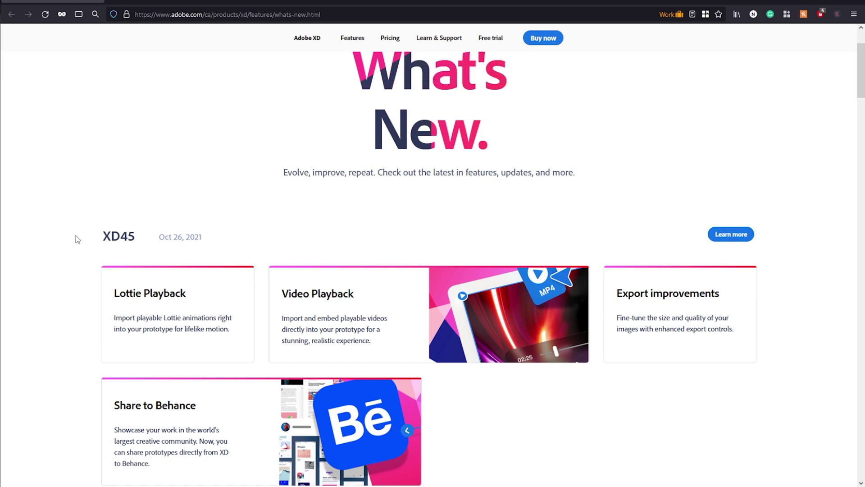
drag(97, 239, 146, 242)
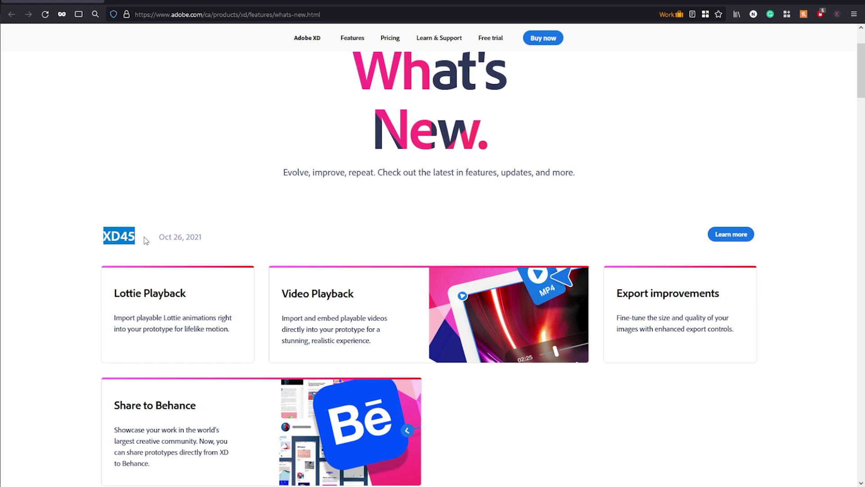
scroll(141, 242, down, 1)
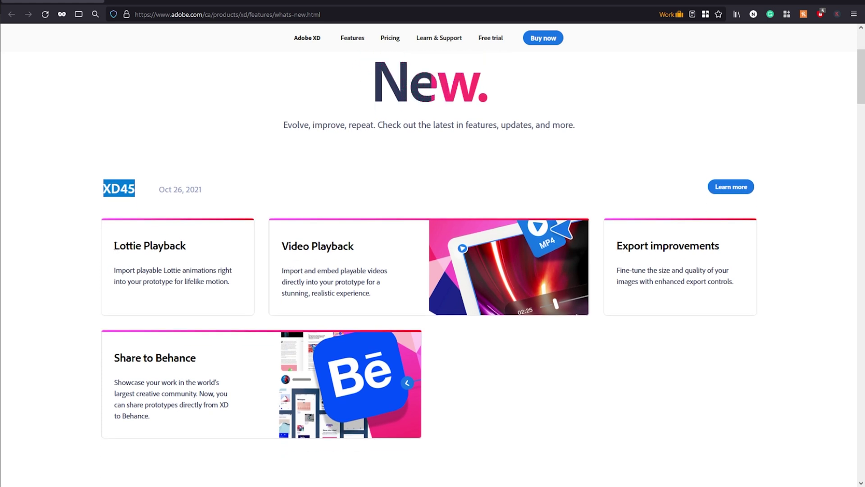
drag(115, 245, 195, 250)
click(202, 278)
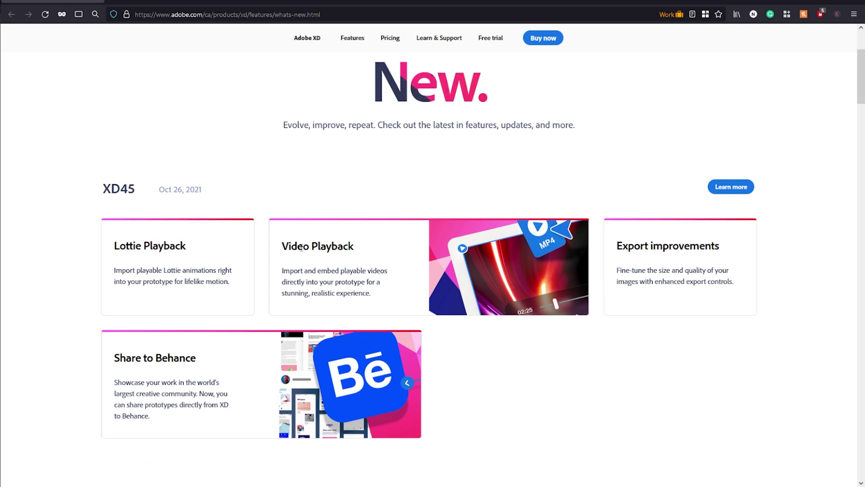
drag(283, 246, 355, 247)
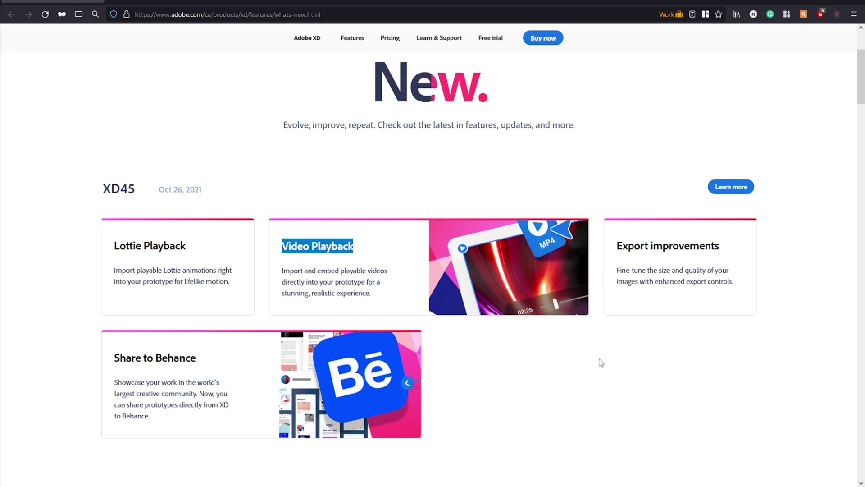
click(618, 287)
drag(616, 251, 741, 258)
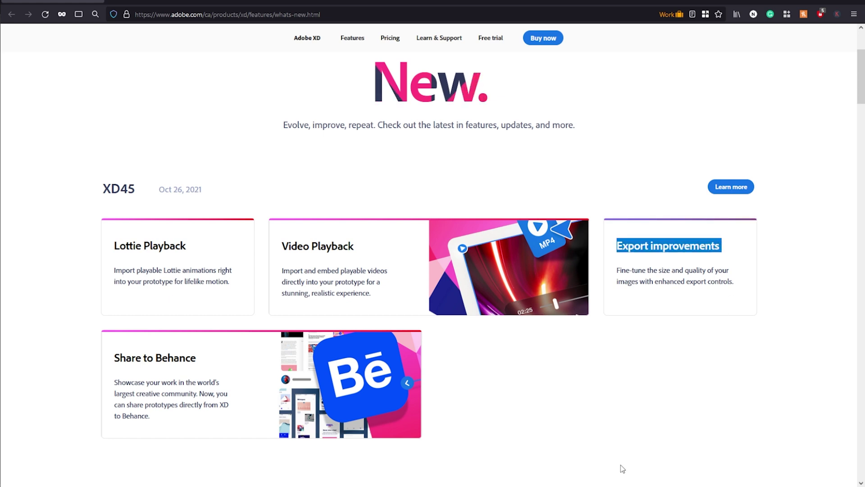
click(645, 442)
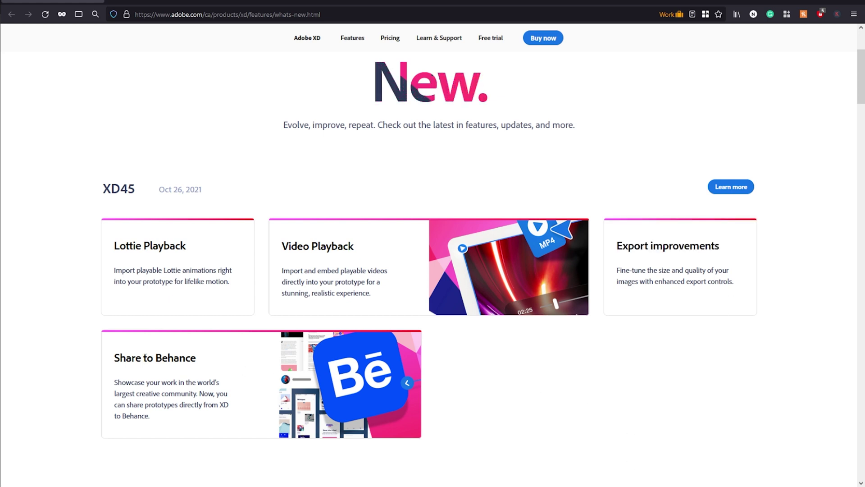
drag(123, 356, 221, 361)
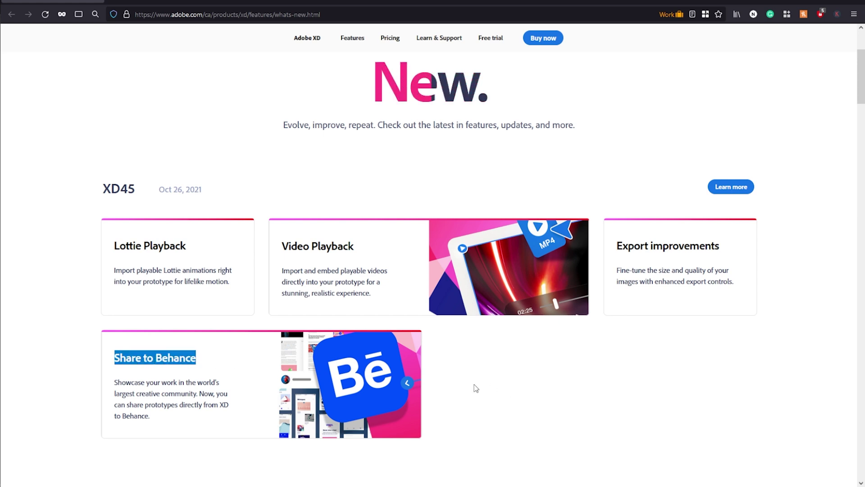
click(594, 399)
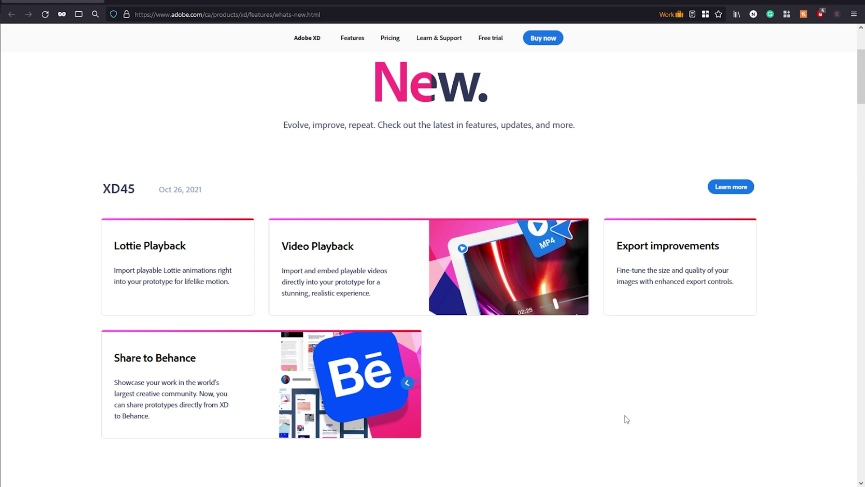
Switch to the LottieFiles website and examine its homepage, including the format comparison and the community's animations.
key(ctrl+Tab)
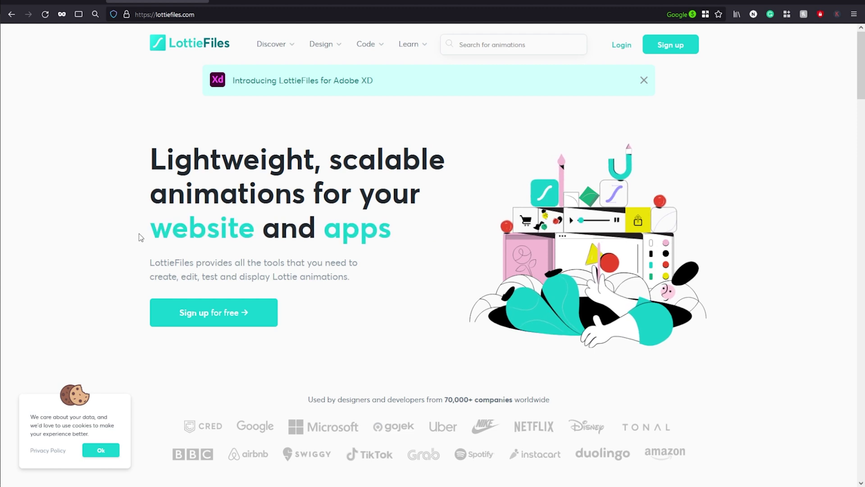
scroll(126, 237, down, 8)
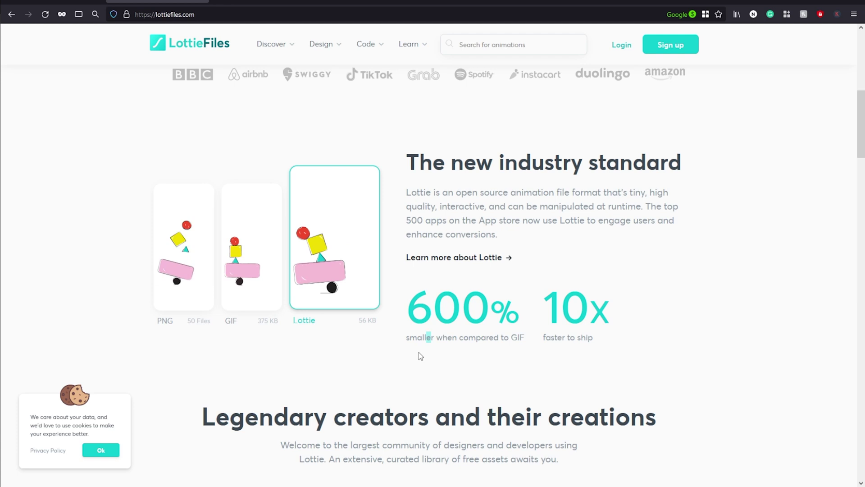
scroll(734, 345, down, 2)
scroll(774, 355, down, 5)
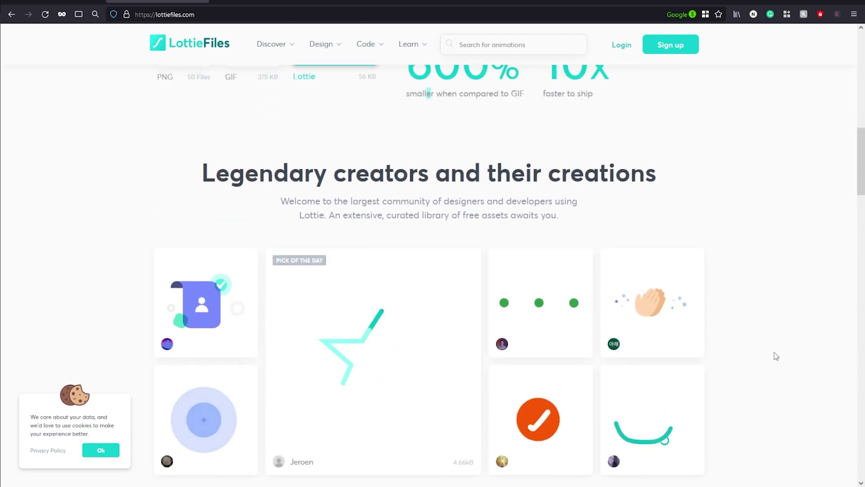
scroll(281, 92, up, 1)
mouse_move(321, 43)
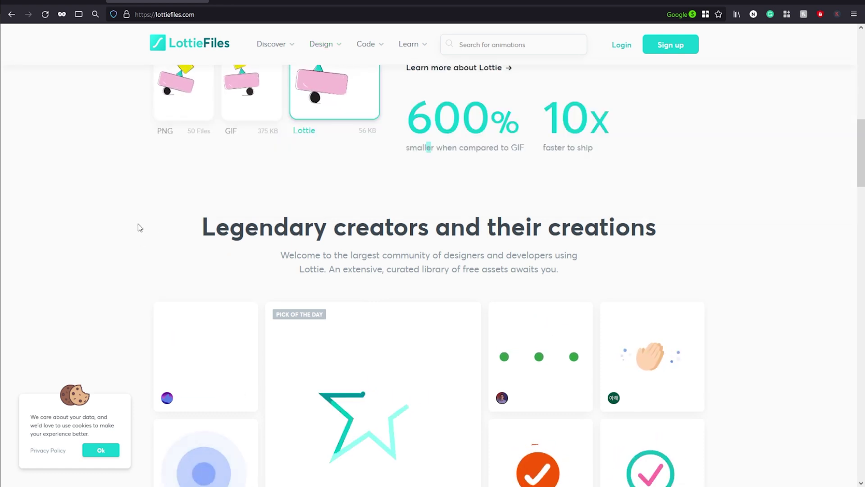
scroll(137, 225, up, 8)
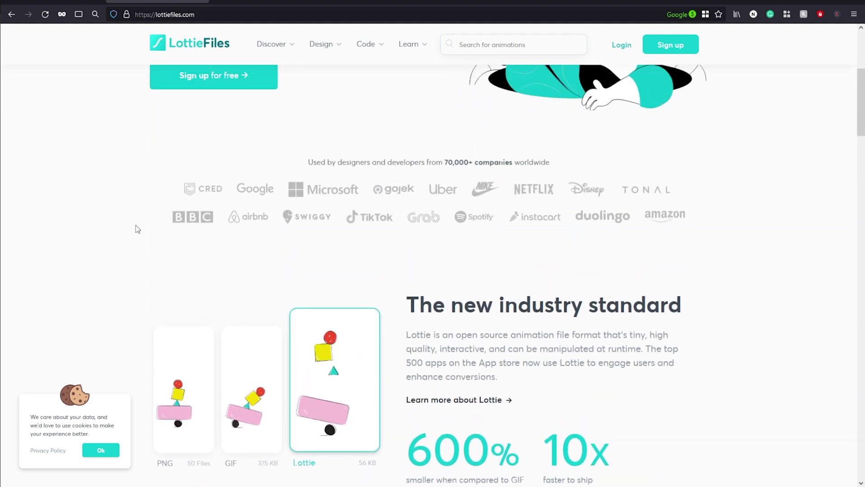
scroll(136, 225, up, 3)
mouse_move(366, 57)
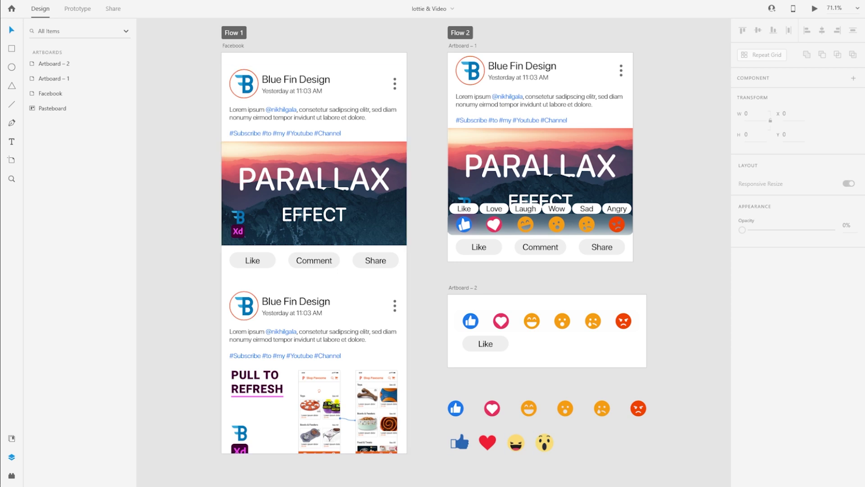
Switch to Adobe XD and open the plugin marketplace to browse all available plugins.
click(11, 438)
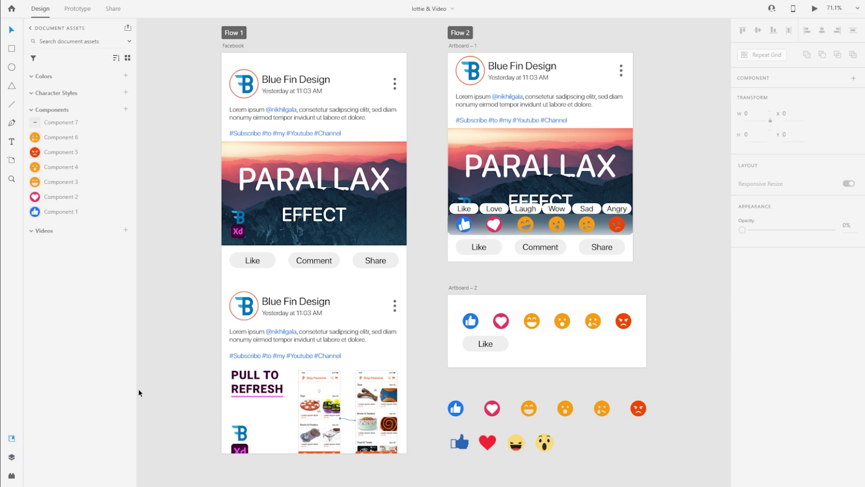
click(11, 477)
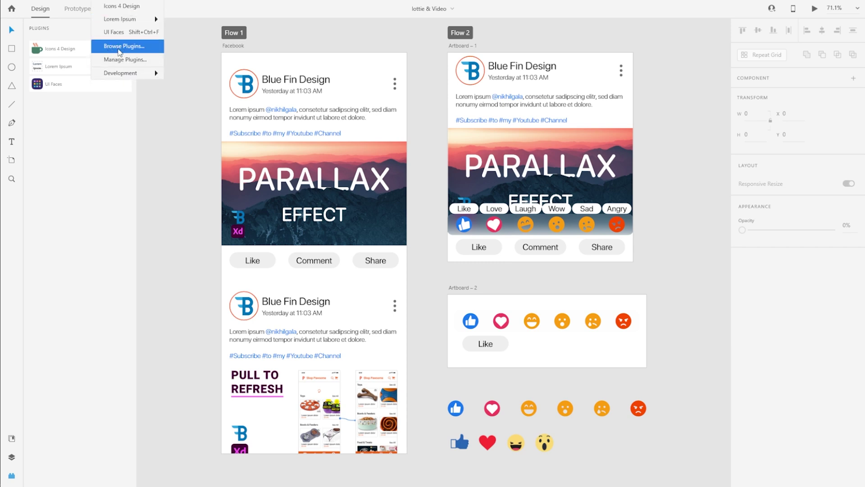
click(113, 47)
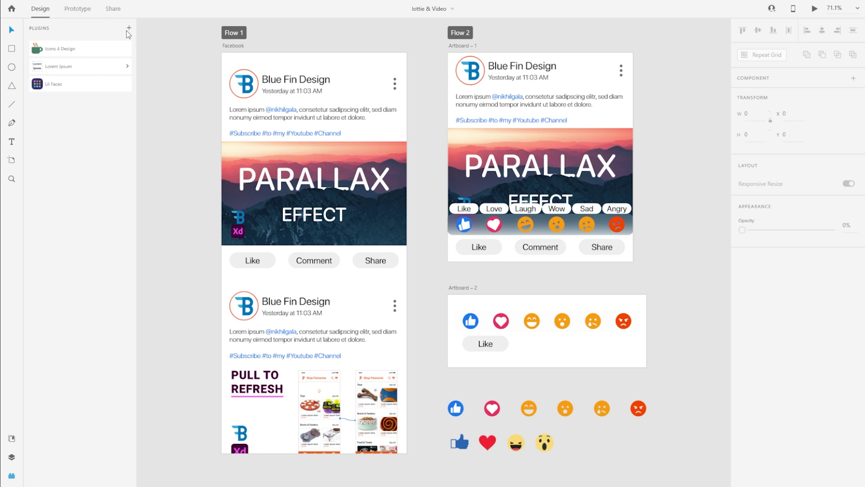
click(129, 29)
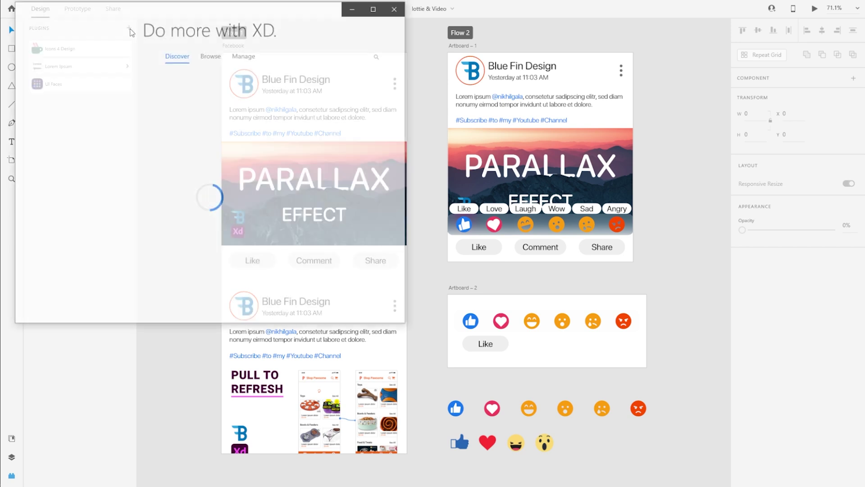
drag(195, 9, 323, 61)
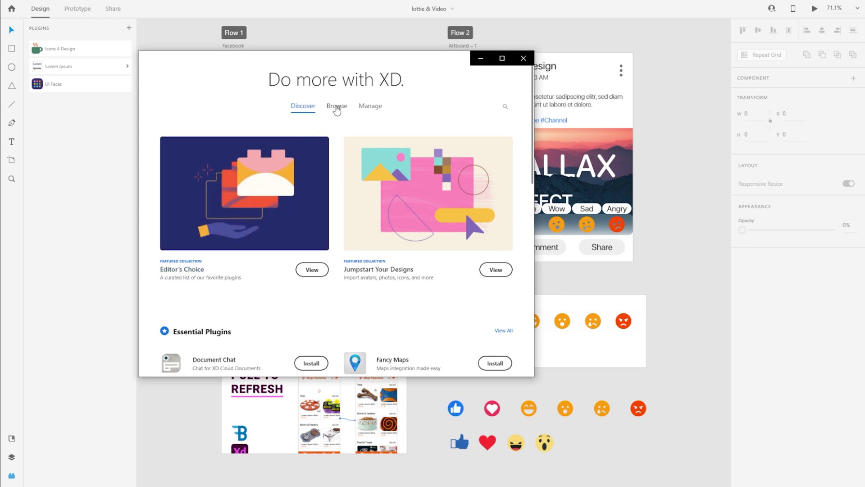
click(336, 108)
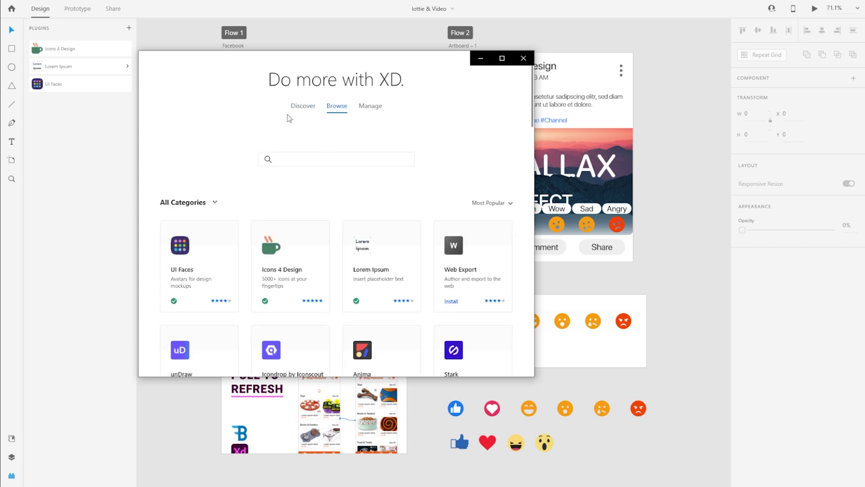
Search the plugin marketplace for "lottie" and install the LottieFiles for Adobe XD plugin.
click(351, 156)
text(lottie)
key(Return)
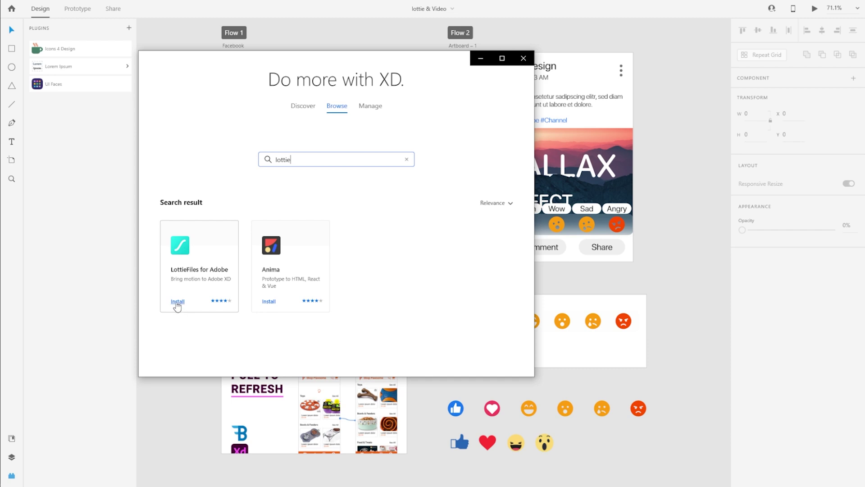
click(176, 301)
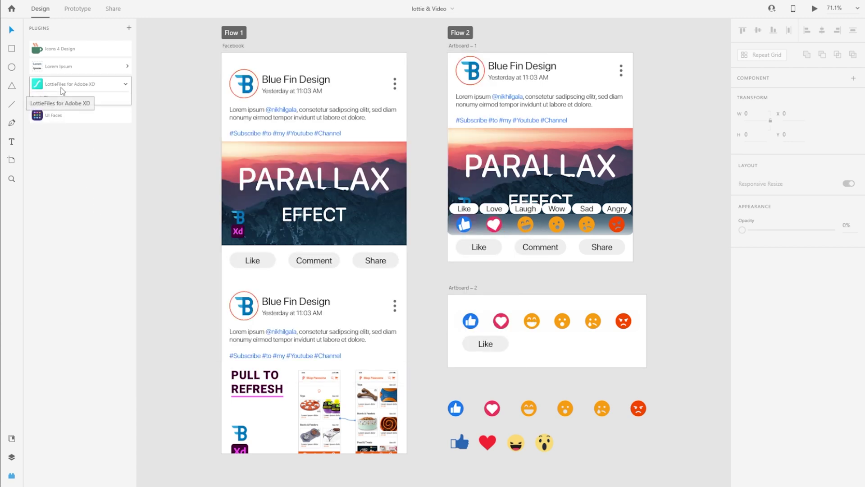
Launch the LottieFiles plugin, log in to the account through the browser and grant the plugin access.
click(45, 98)
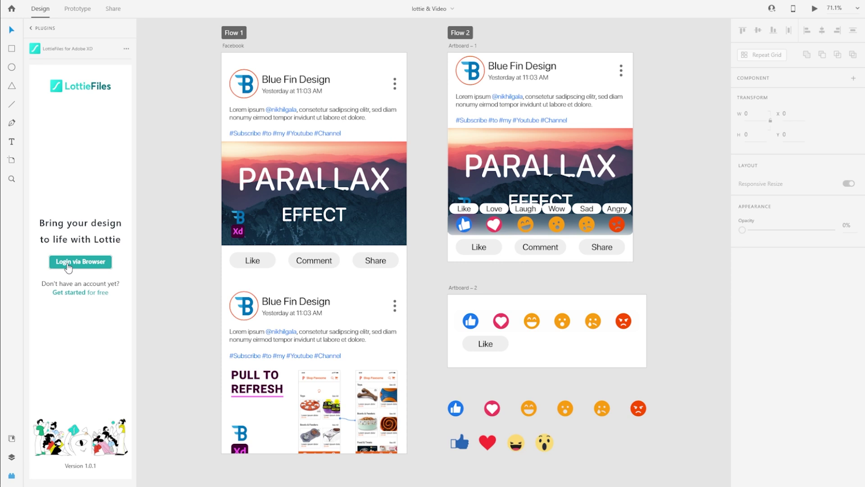
click(69, 266)
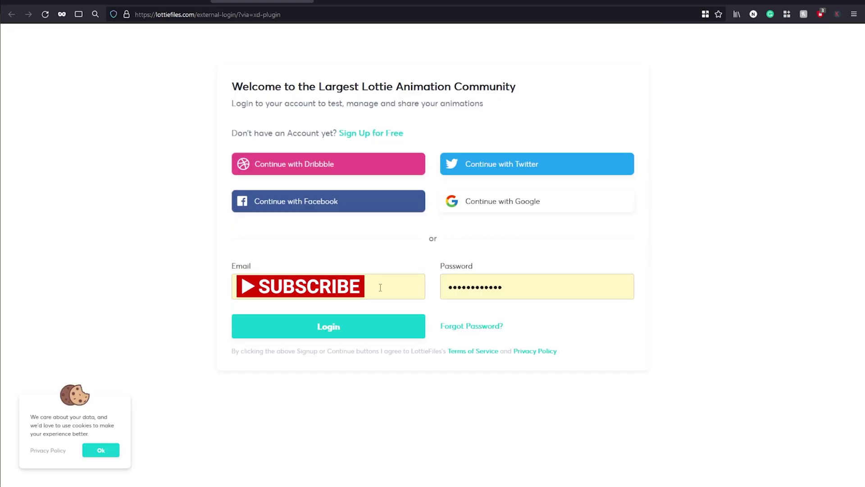
click(342, 328)
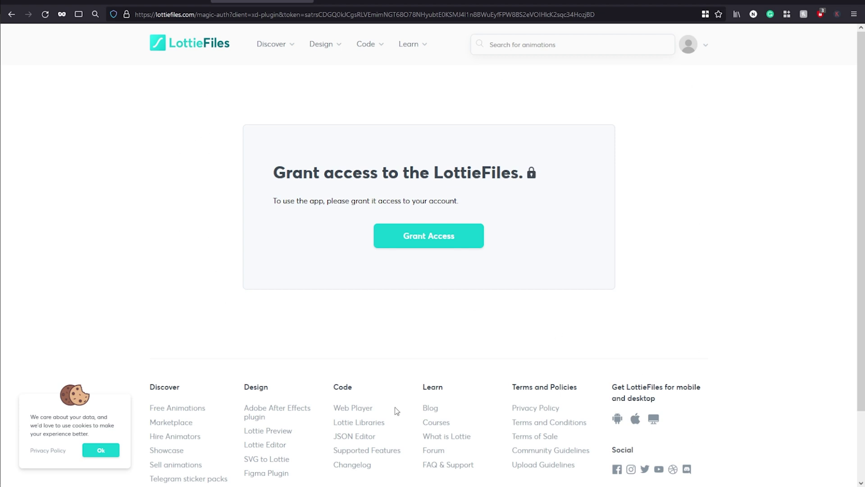
click(418, 246)
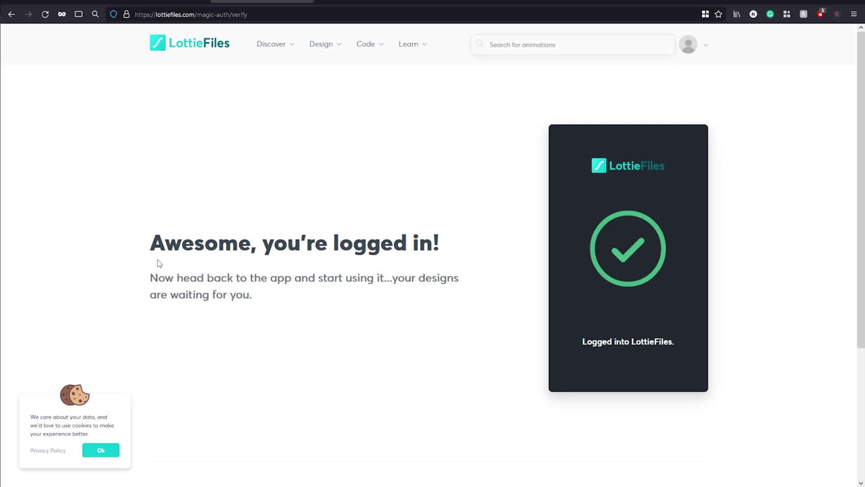
triple_click(451, 253)
click(465, 414)
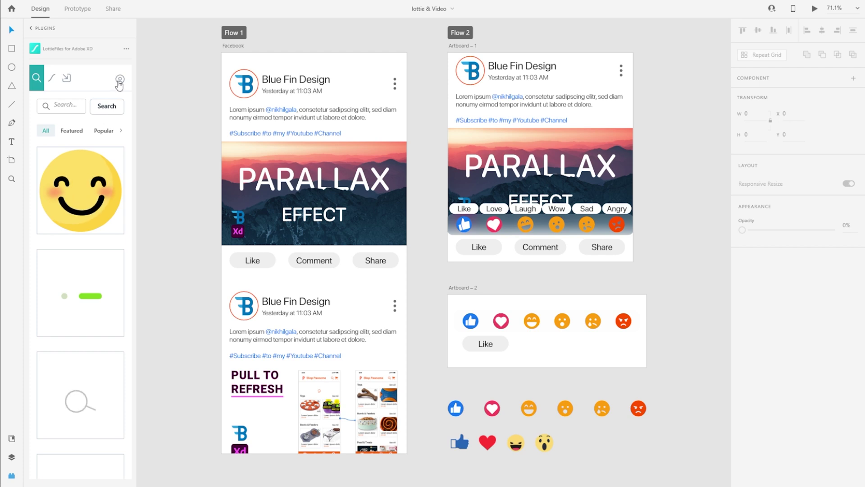
click(119, 81)
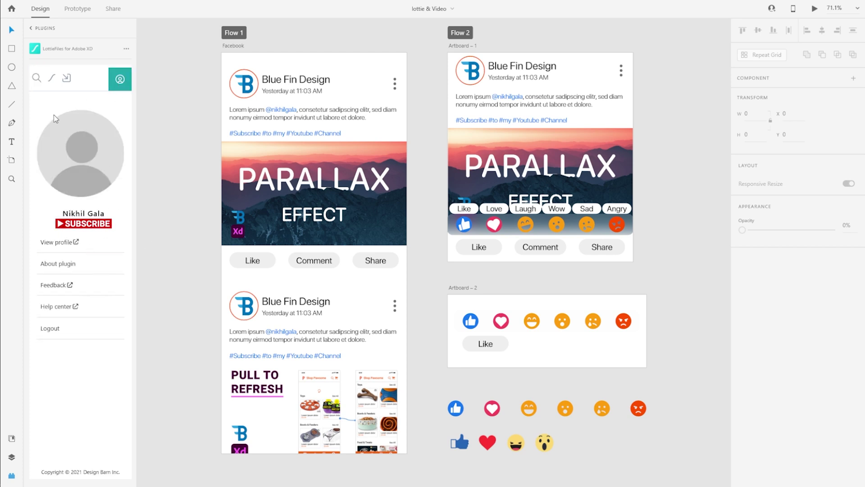
Search LottieFiles for "sad" and place the Sad look 59204 animation on the pasteboard below the emoji rows.
click(37, 79)
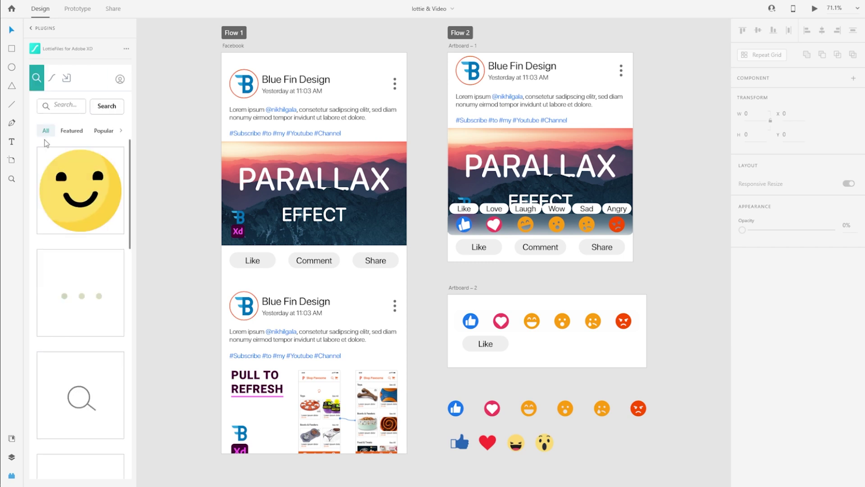
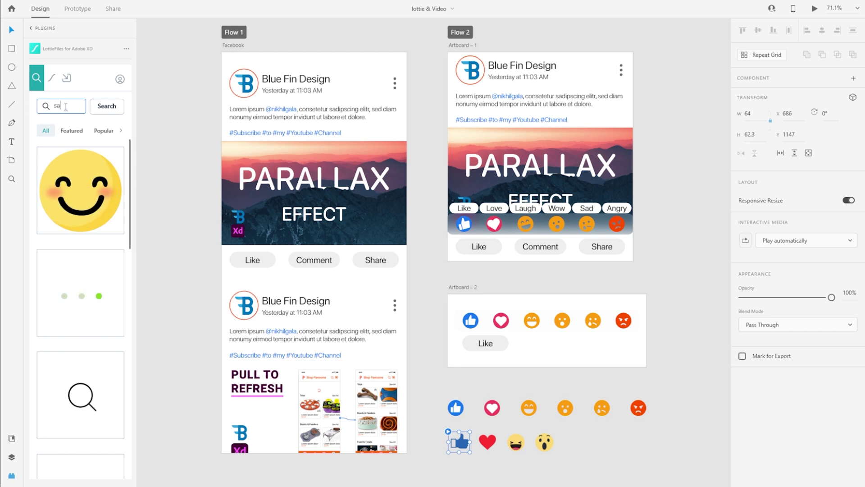
key(Return)
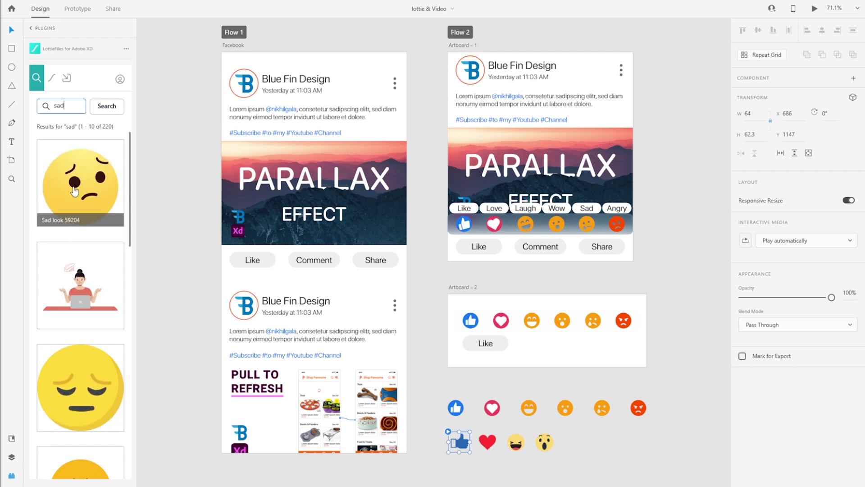
scroll(72, 361, down, 5)
scroll(72, 361, up, 5)
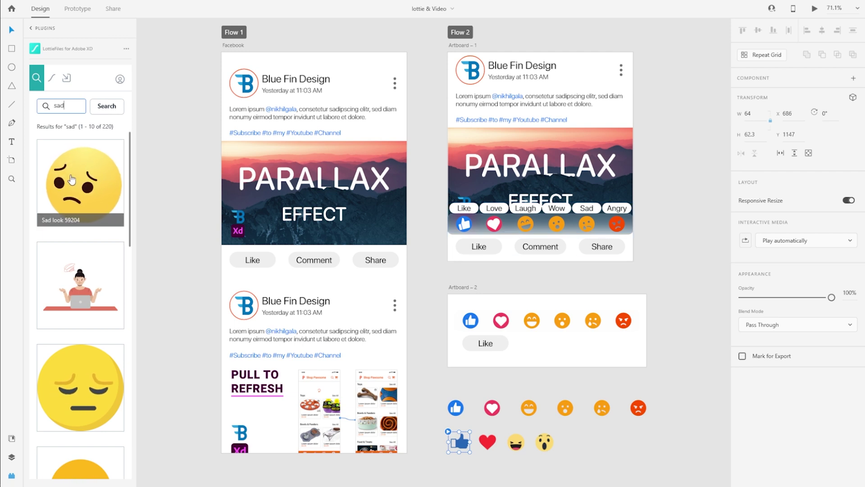
drag(90, 182, 597, 461)
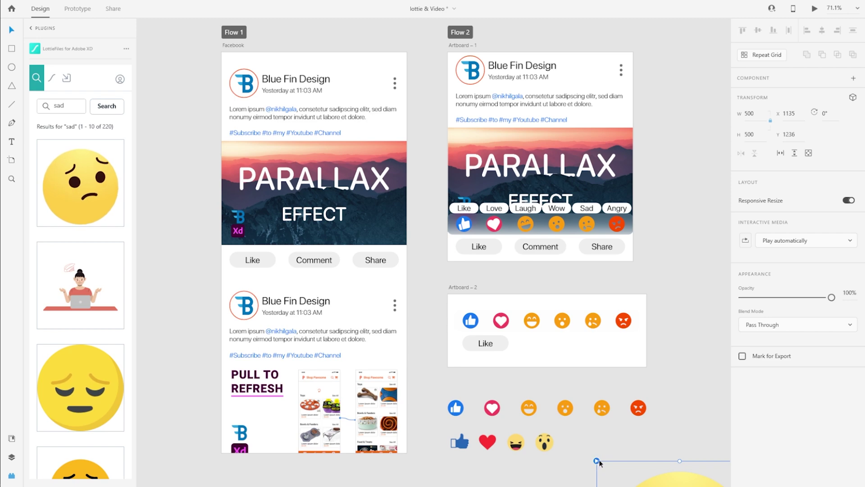
scroll(361, 289, down, 10)
scroll(362, 289, right, 10)
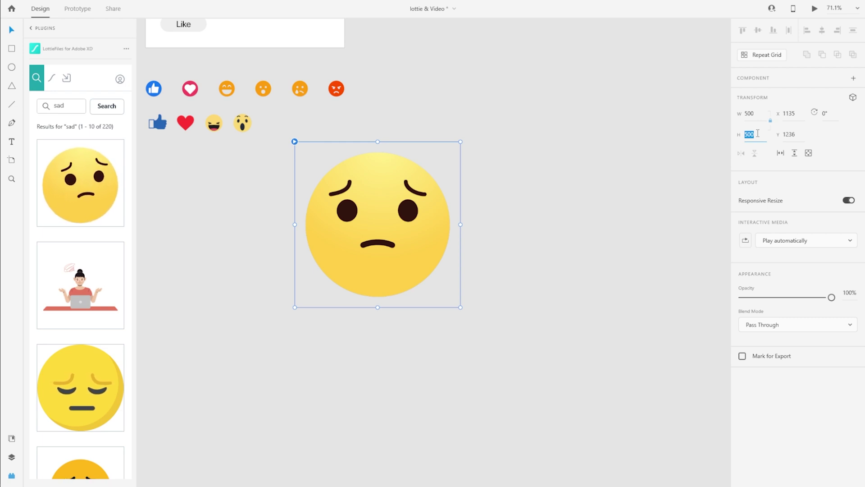
Resize the Sad look animation to 64 × 64 and place it beside the wow emoji at the end of the Lottie row.
text(64)
key(Return)
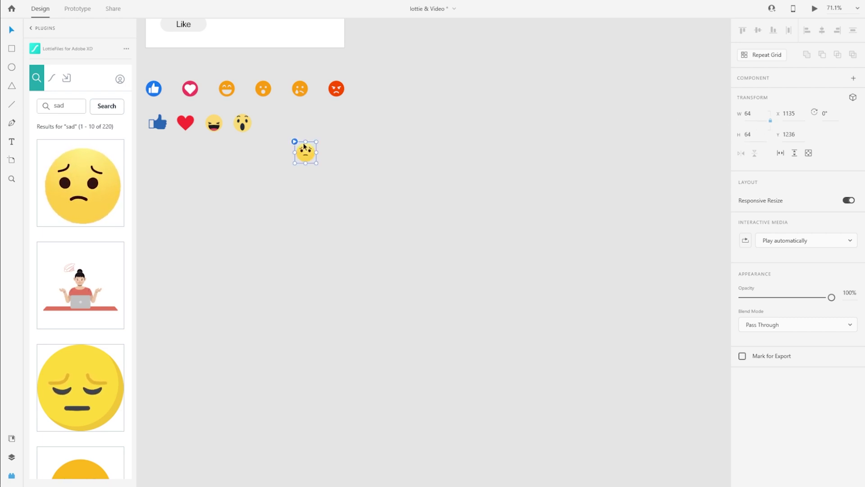
drag(304, 146, 269, 117)
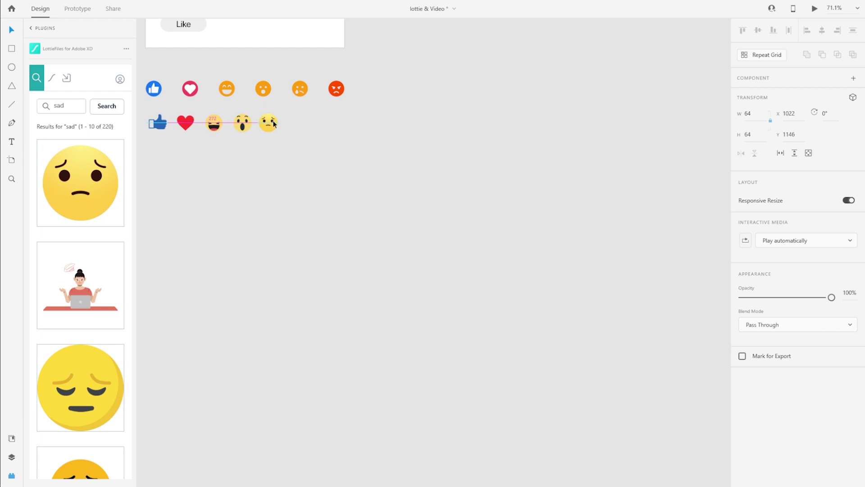
click(305, 211)
drag(296, 178, 327, 315)
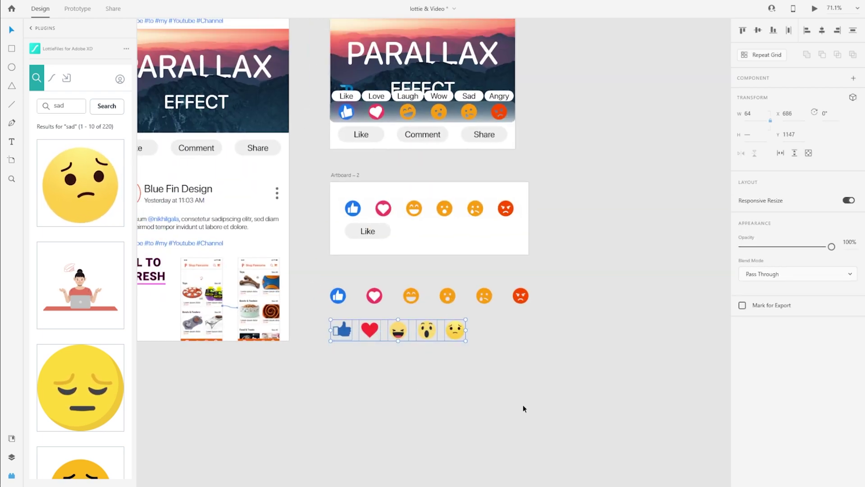
click(523, 411)
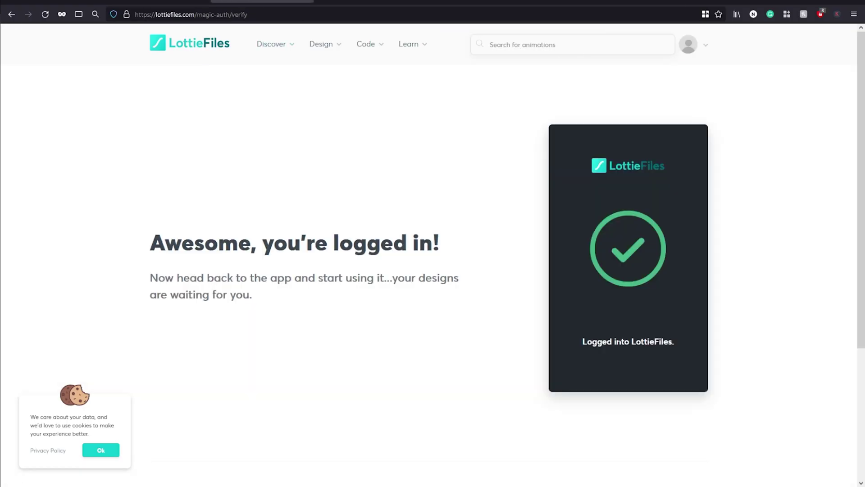
Switch to the LottieFiles website in the browser, search for "angry" and open the red Angry face animation.
mouse_move(706, 51)
click(542, 40)
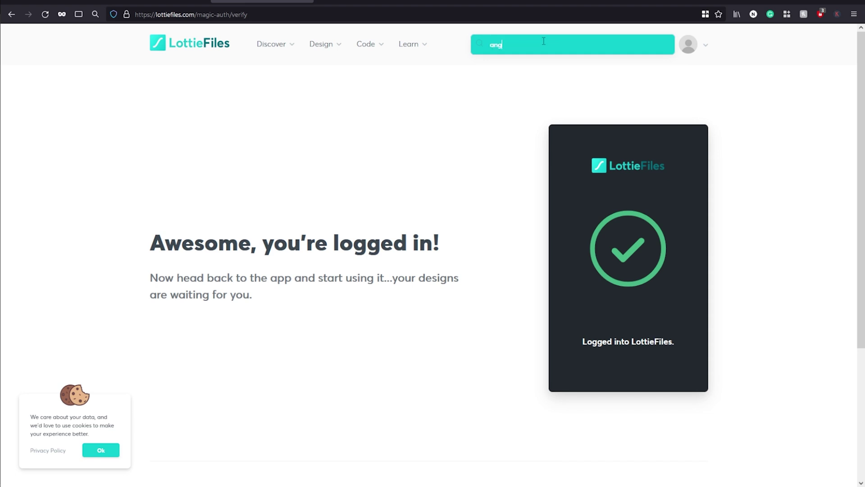
key(Return)
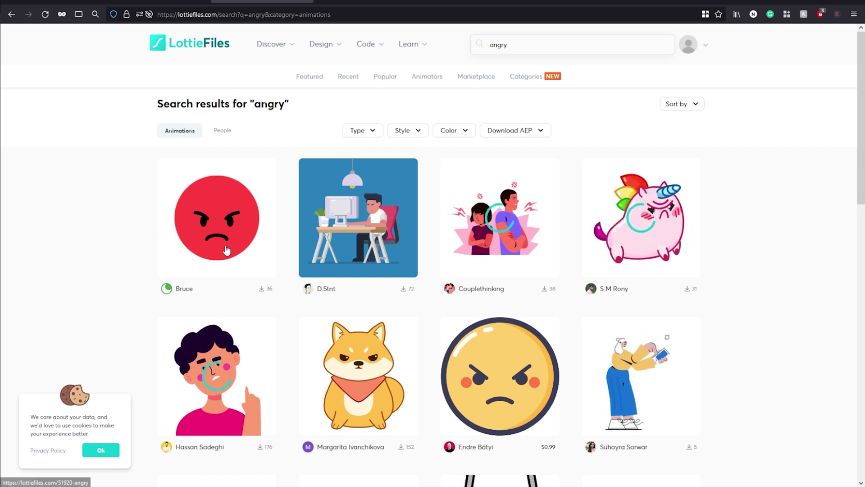
click(214, 223)
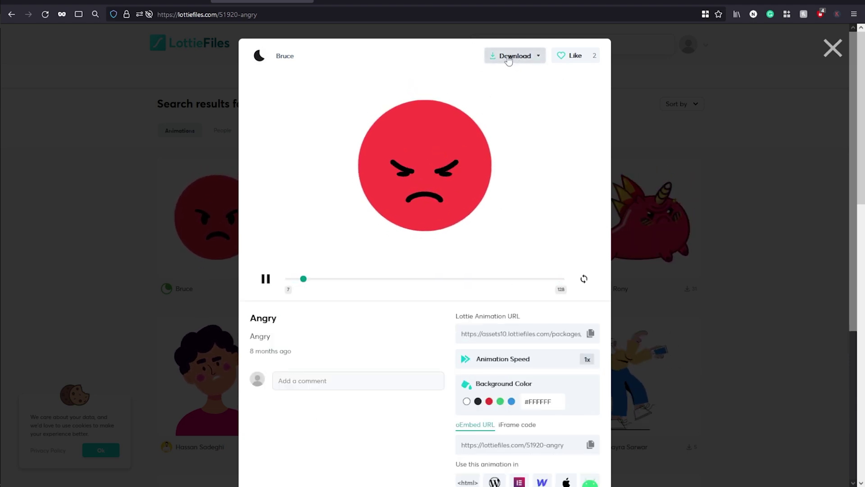
Try the background colour #F8630D on the Angry animation and reset it to white #ffffff.
scroll(440, 410, down, 3)
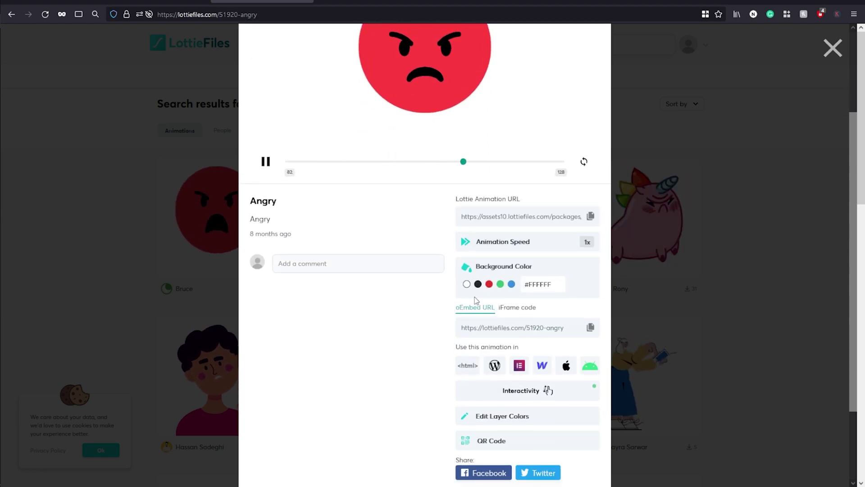
drag(556, 284, 500, 283)
text(#F8630D)
scroll(418, 356, up, 3)
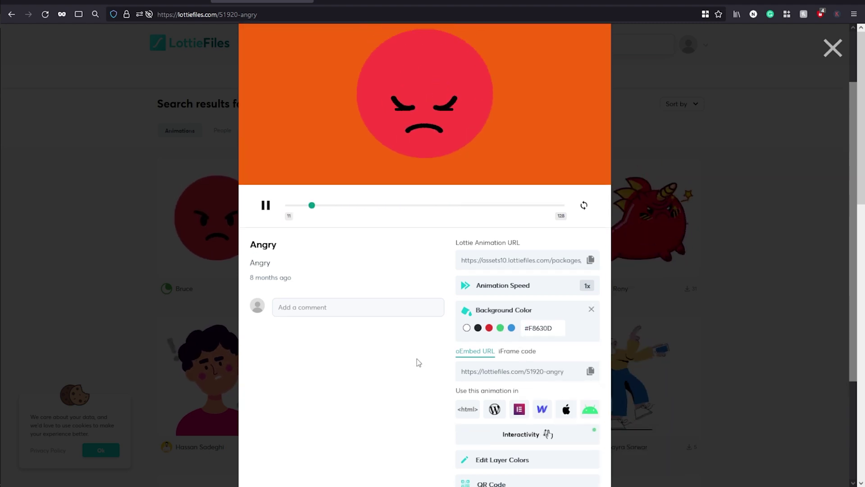
scroll(436, 193, down, 3)
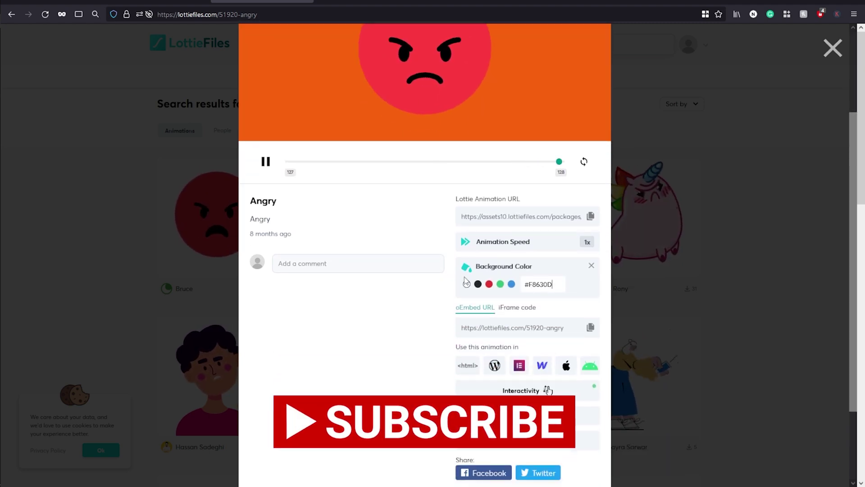
click(467, 284)
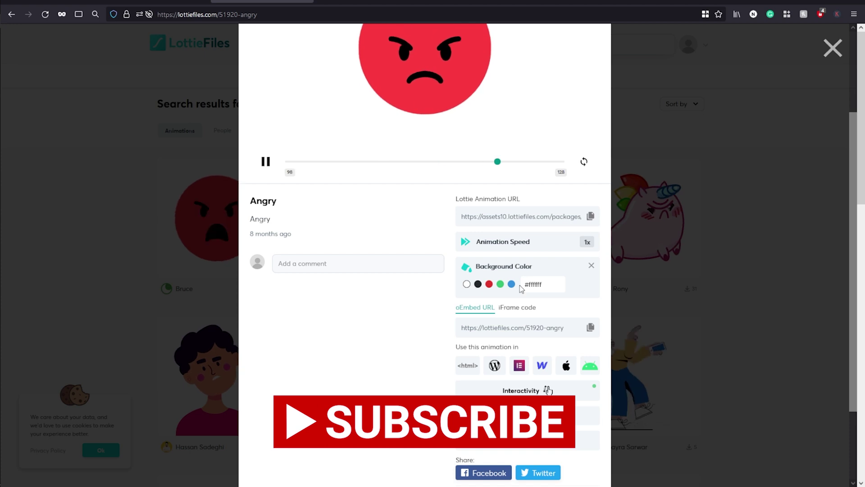
Try the 1.5x and 2x speeds on the Angry animation and return it to 1x.
click(587, 242)
scroll(561, 259, up, 3)
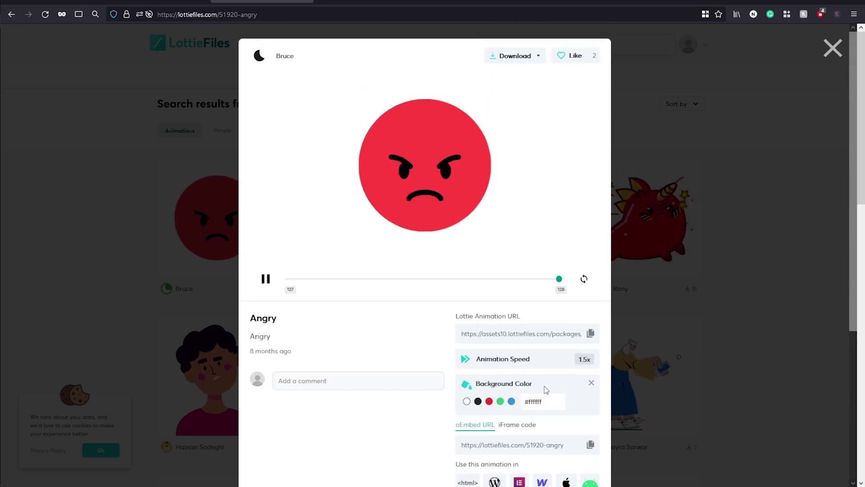
click(585, 359)
click(585, 359)
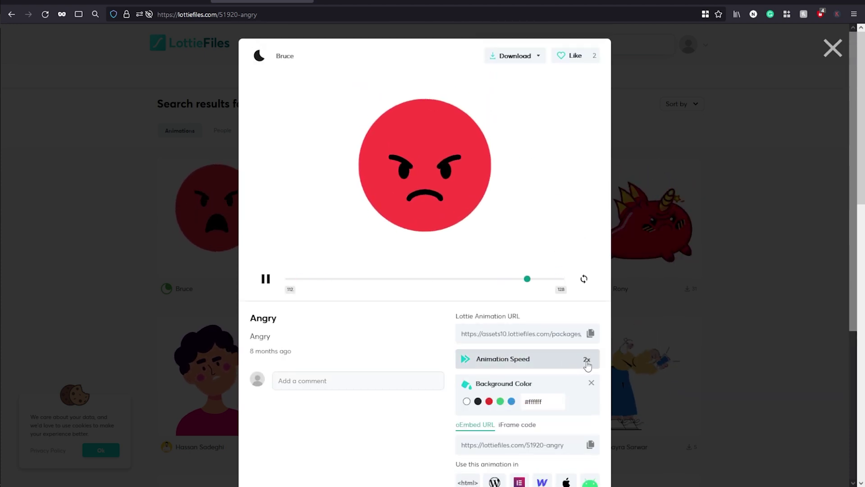
click(585, 360)
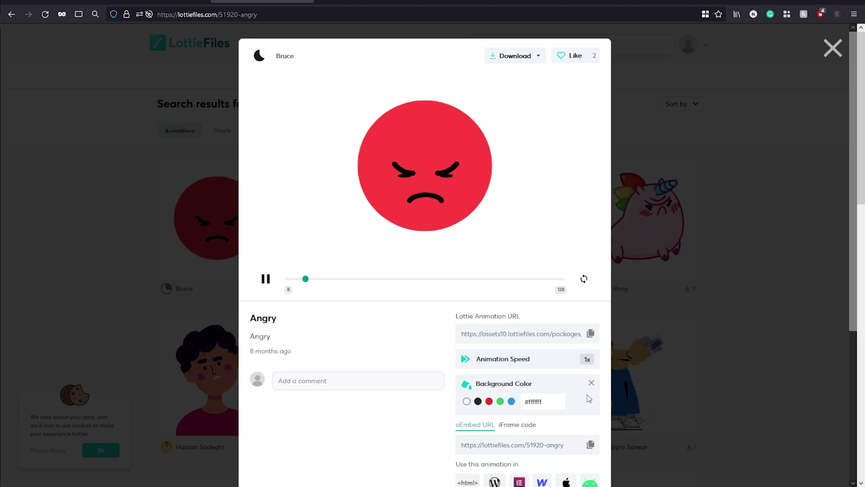
Examine the Angry animation's iFrame code and oEmbed URL sharing options.
scroll(435, 341, down, 4)
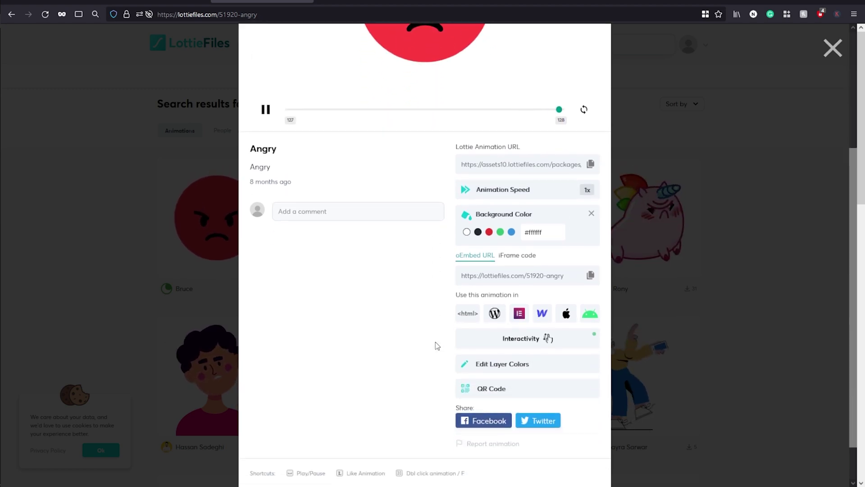
click(518, 250)
click(474, 248)
scroll(419, 356, up, 4)
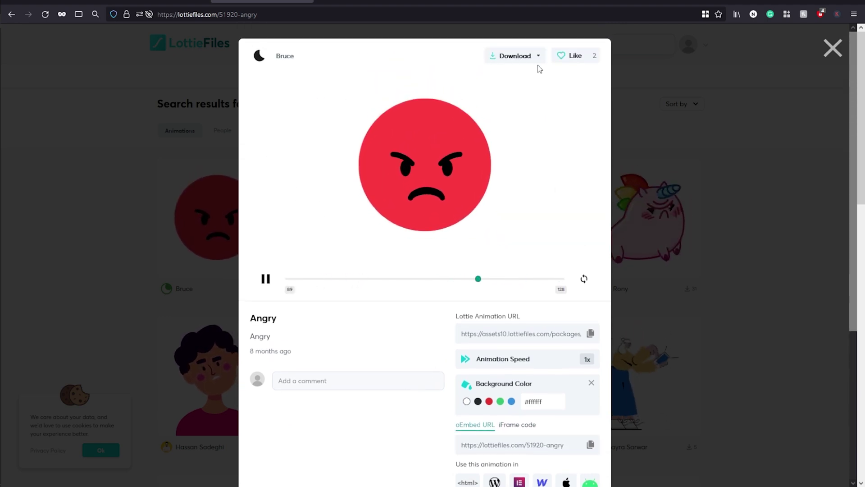
Download the Angry animation as Lottie JSON, save it as 51920-angry in the Video and Lottie folder, and close its preview.
click(537, 59)
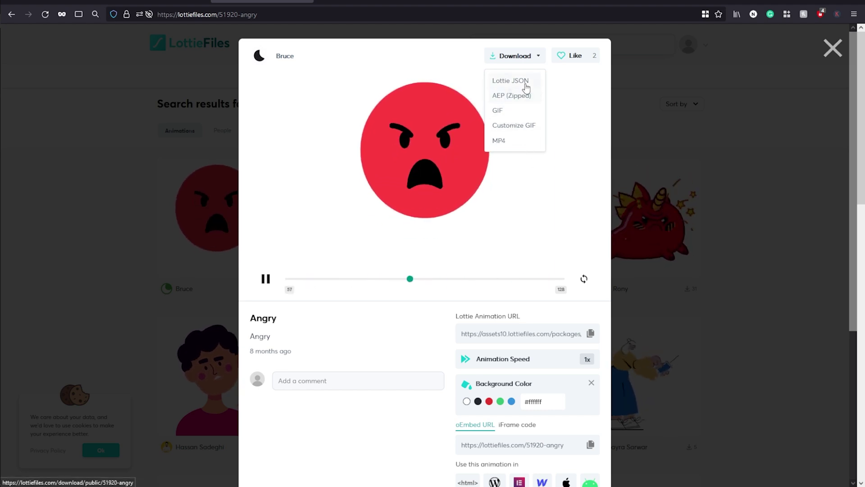
click(501, 82)
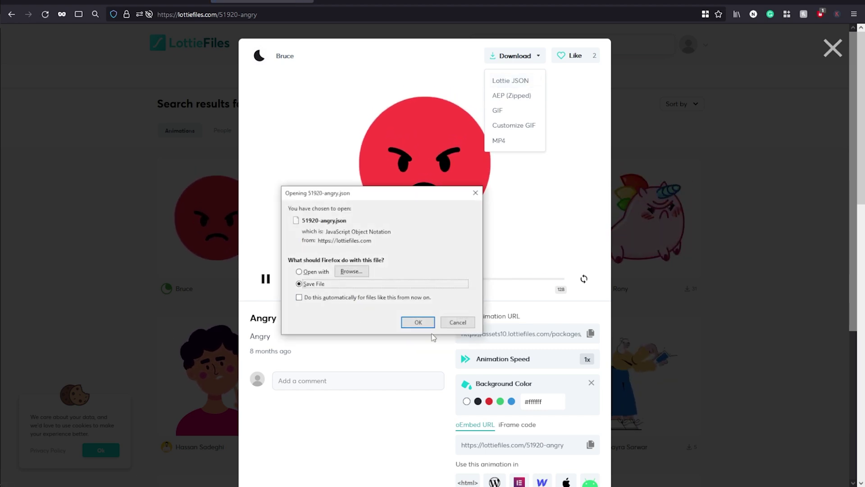
click(418, 322)
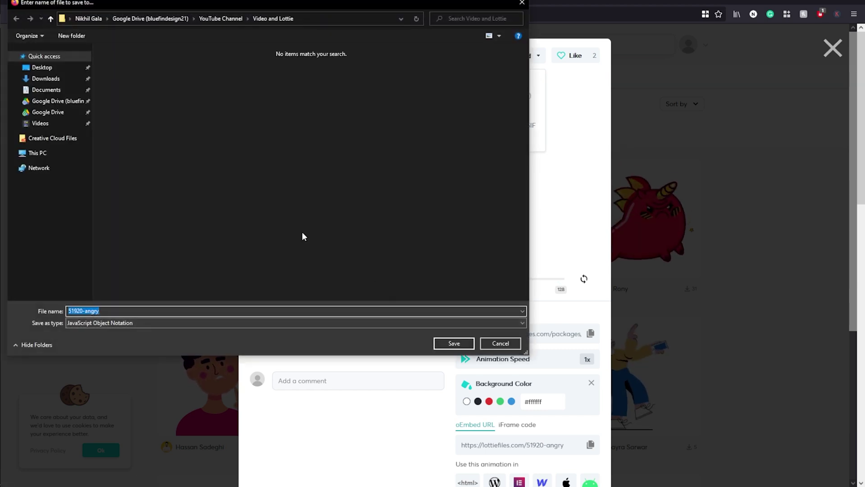
click(450, 345)
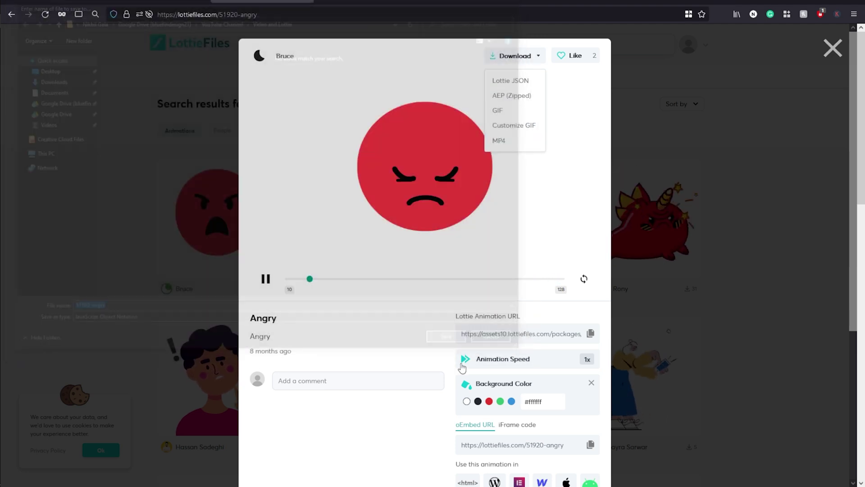
click(832, 47)
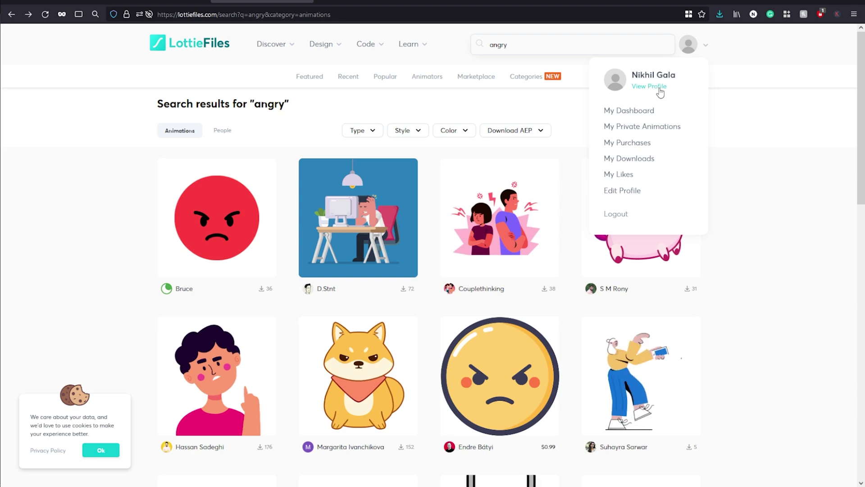
scroll(748, 271, down, 12)
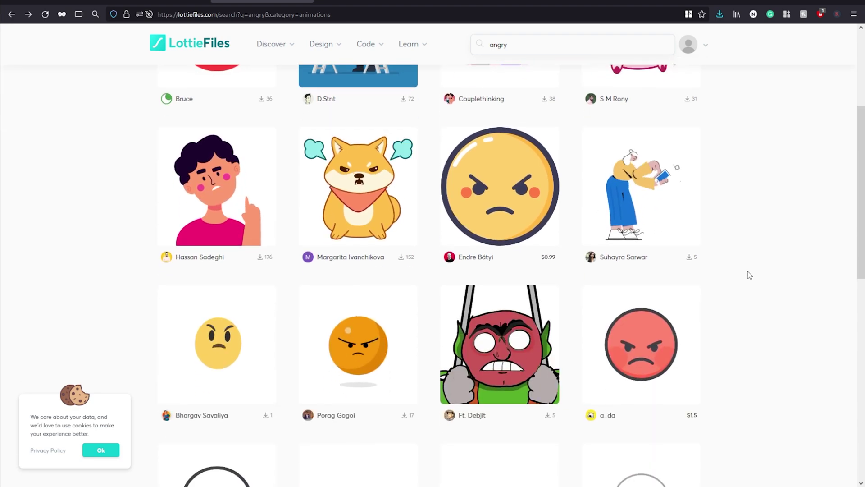
scroll(748, 272, up, 15)
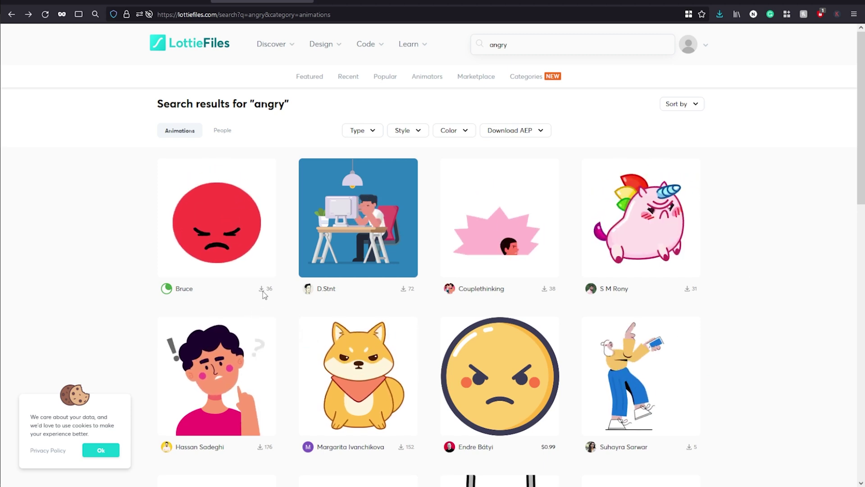
scroll(264, 296, down, 1)
scroll(265, 296, down, 1)
scroll(270, 294, up, 2)
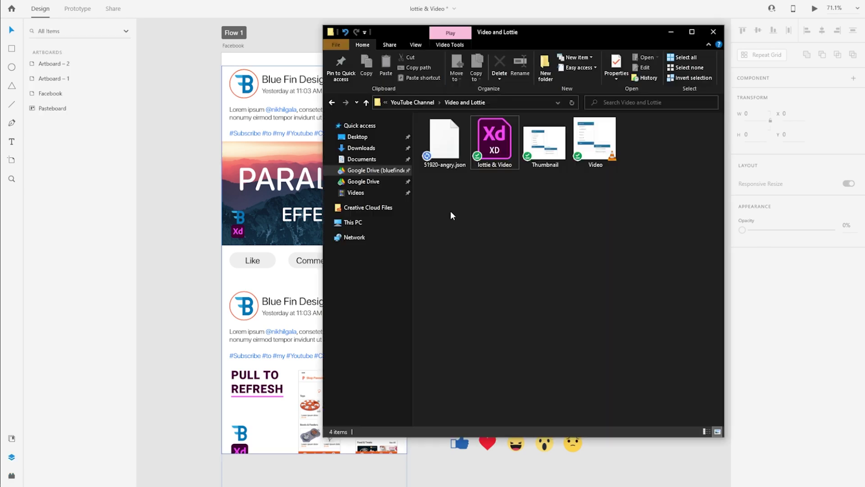
Import 51920-angry.json from the Video and Lottie folder onto the Adobe XD pasteboard below the emoji rows.
click(436, 147)
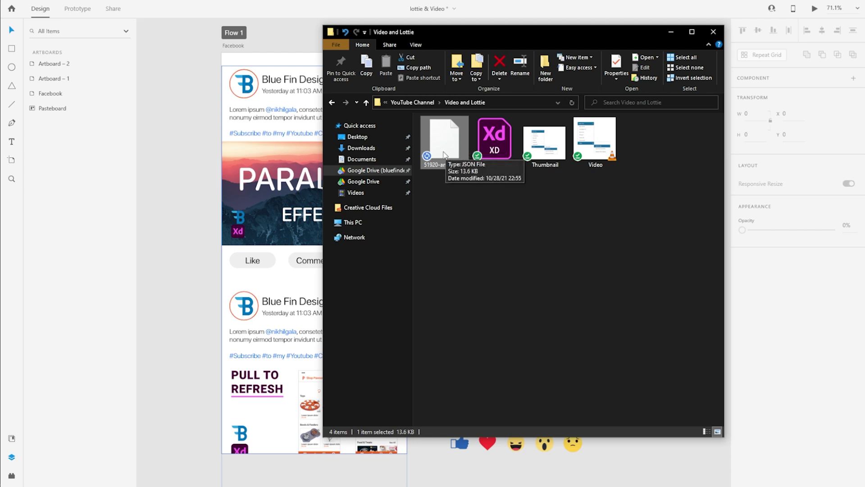
drag(444, 141, 631, 472)
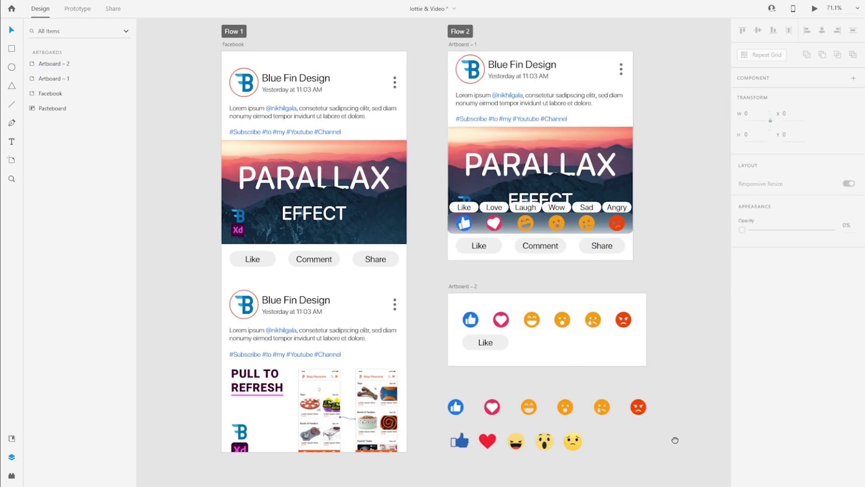
drag(676, 438, 426, 132)
click(542, 275)
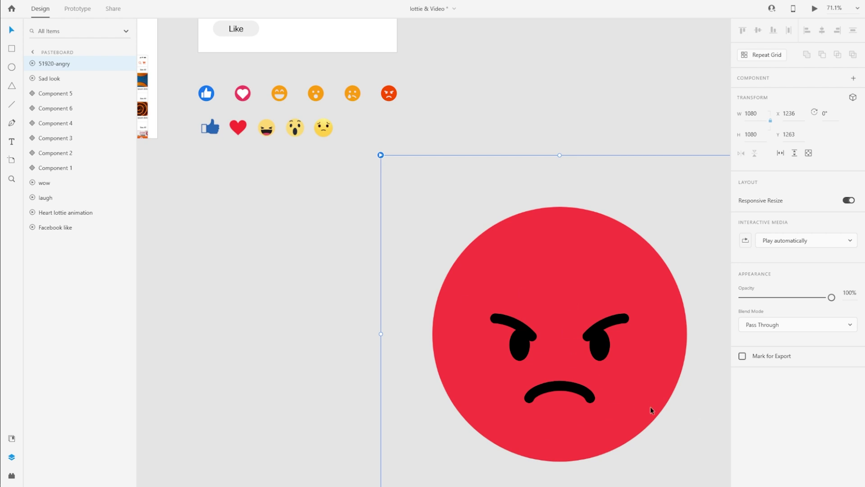
Resize the 51920-angry animation to 64 × 64 and place it beside the sad emoji at the end of the Lottie row.
click(751, 134)
text(64)
key(Return)
drag(392, 167, 352, 130)
click(392, 191)
drag(392, 191, 659, 458)
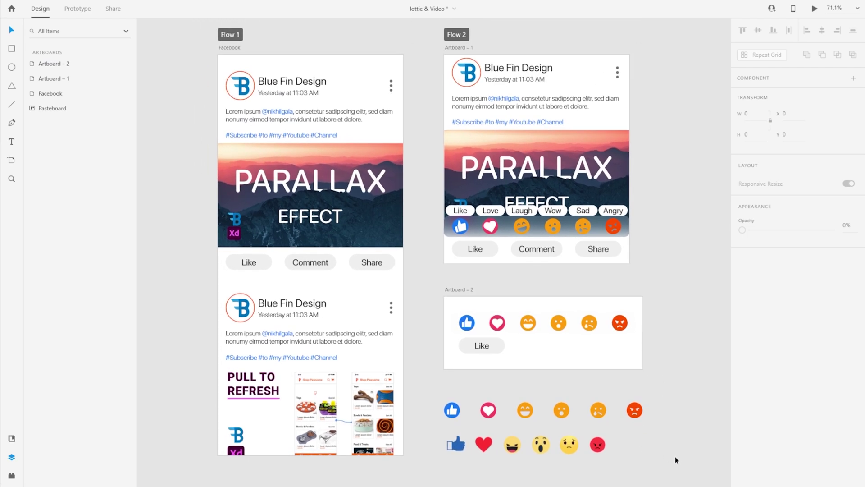
Examine the layers of Component 1, expanding its Like Icon group to inspect the thumbs-up icon and ellipse.
click(452, 412)
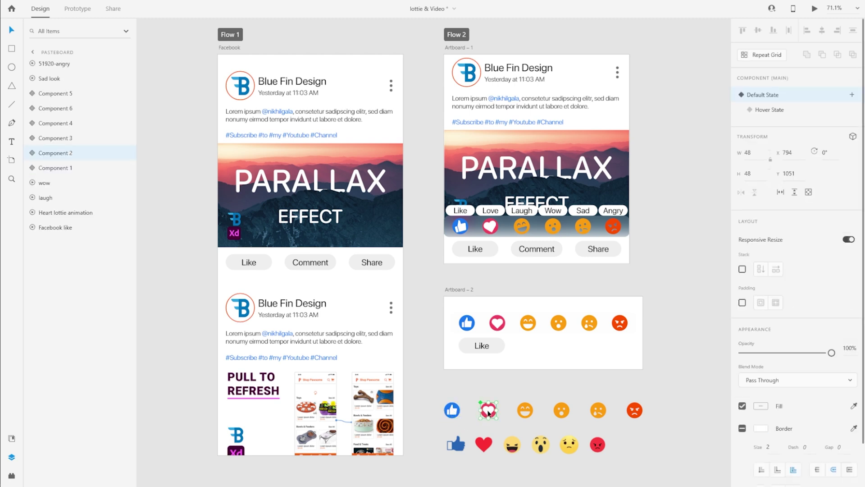
click(31, 168)
click(47, 184)
click(50, 197)
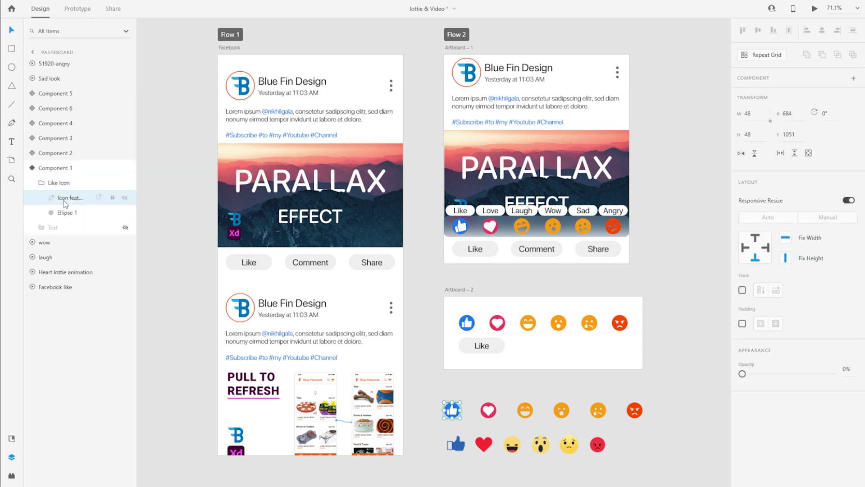
scroll(455, 420, up, 5)
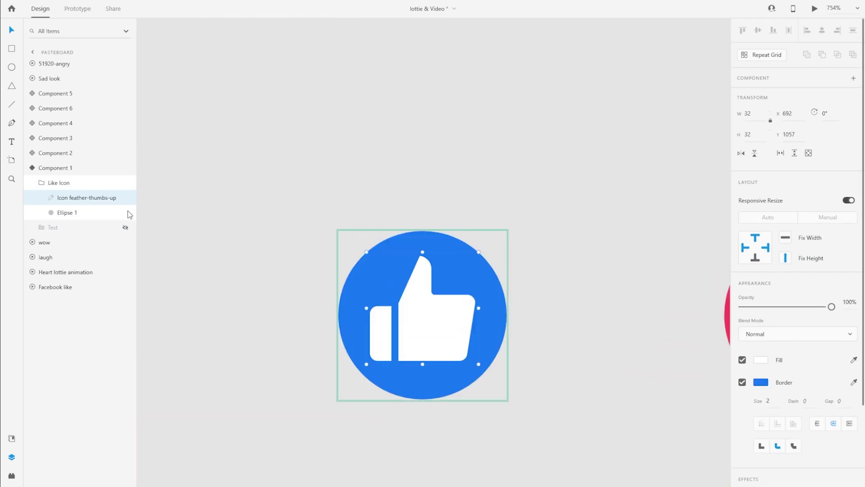
scroll(279, 304, down, 5)
scroll(633, 324, down, 5)
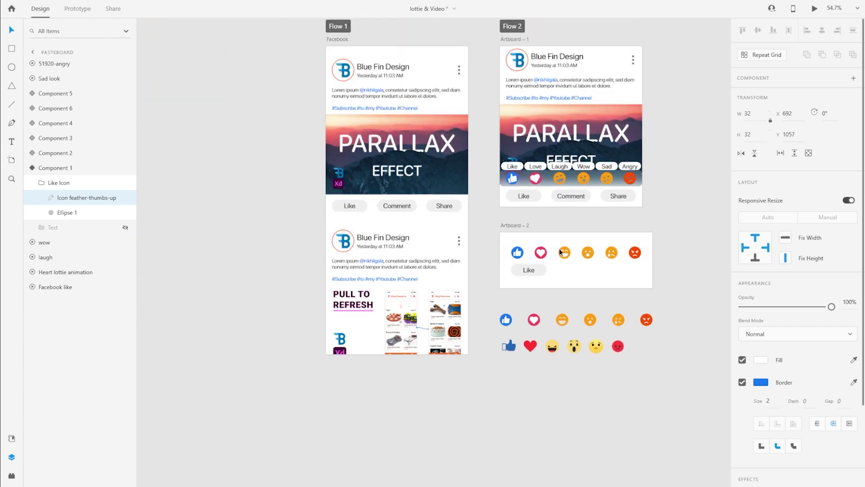
Preview Artboard – 2 to check the like icon's hover state and close the preview.
key(ctrl+Return)
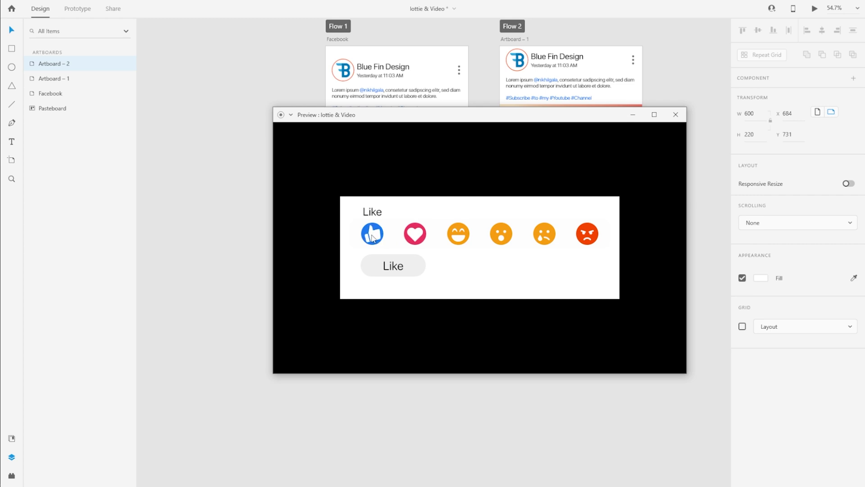
click(676, 115)
click(630, 426)
Mask the Facebook like animation with Ellipse 1 inside Component 1 and rename the masked group Icon.
scroll(630, 427, up, 2)
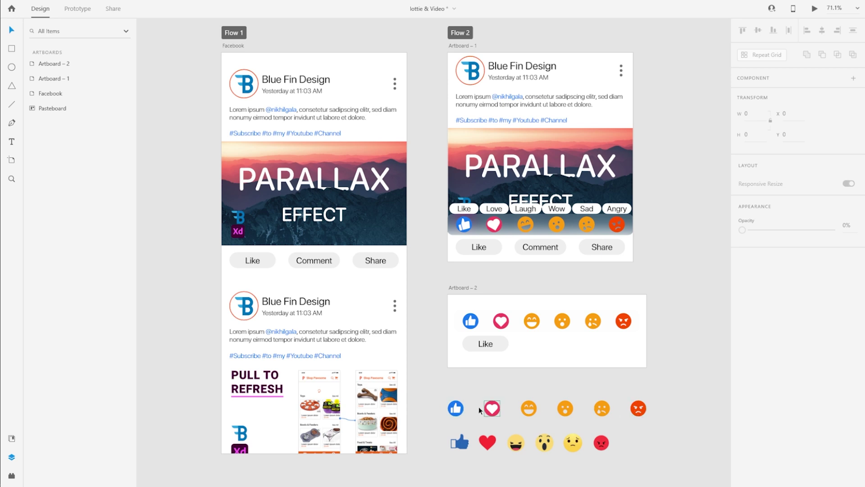
drag(618, 459, 449, 431)
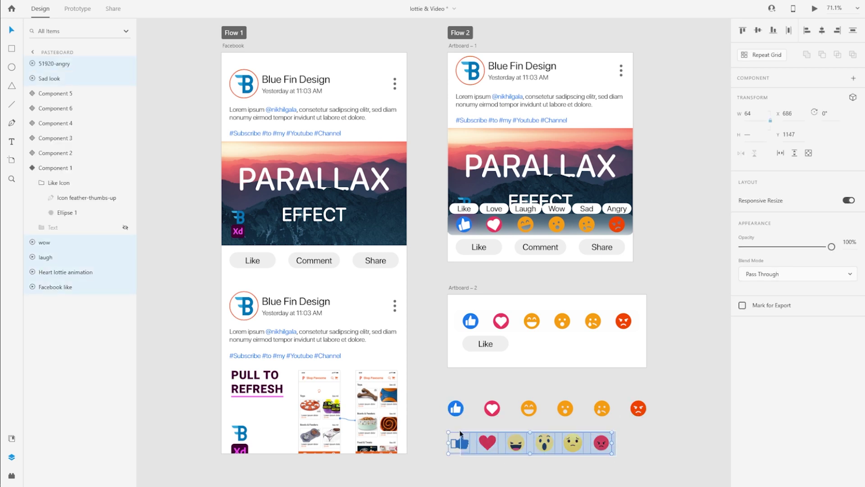
click(502, 473)
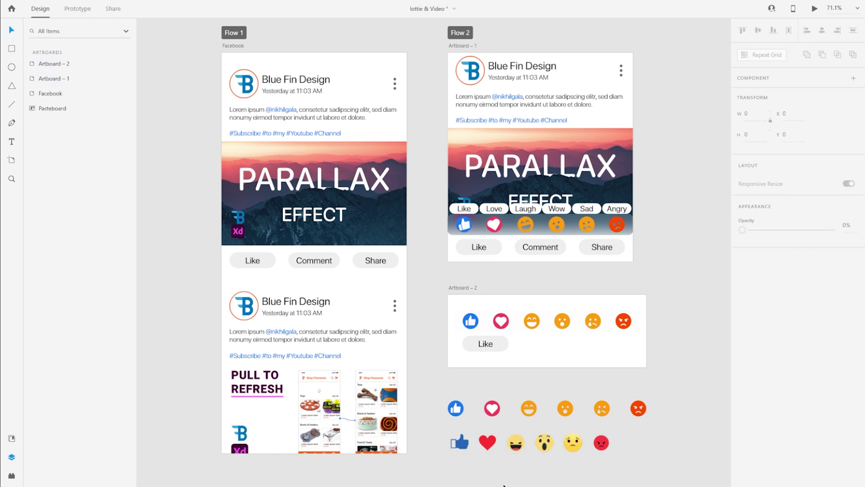
scroll(457, 409, up, 5)
double_click(428, 256)
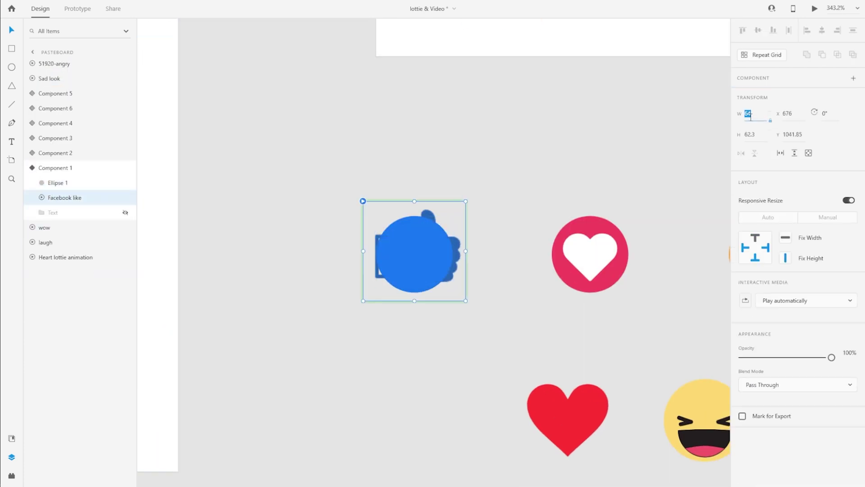
key(ctrl+shift+m)
double_click(58, 182)
text(Icon)
key(Return)
Reposition the Like label above the thumbs-up and fit the Facebook like animation to its circular mask in Component 1's hover state.
scroll(391, 224, down, 5)
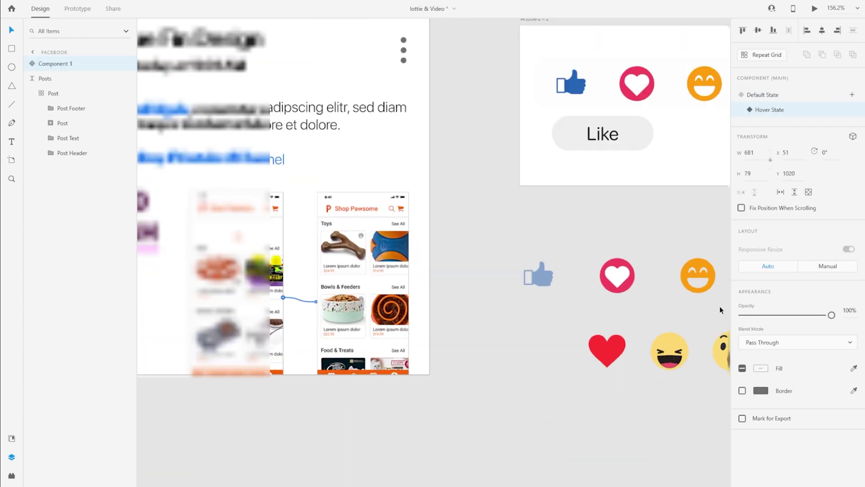
click(580, 265)
scroll(580, 266, up, 5)
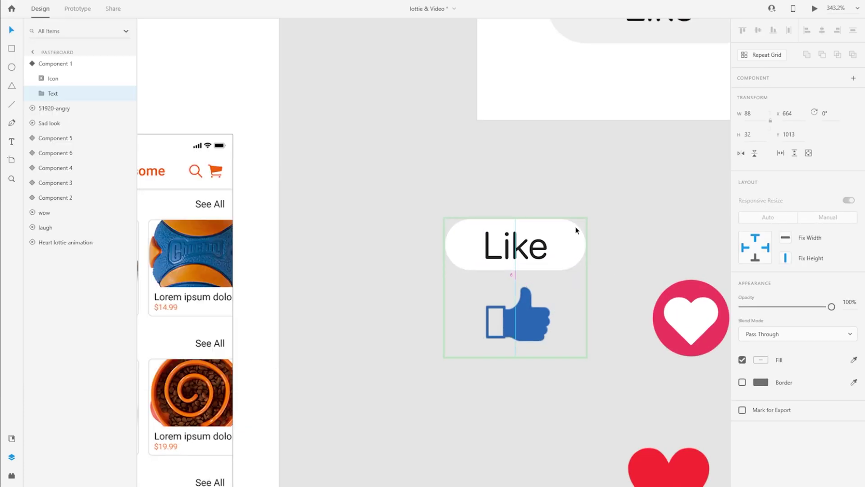
click(480, 295)
drag(566, 370, 571, 366)
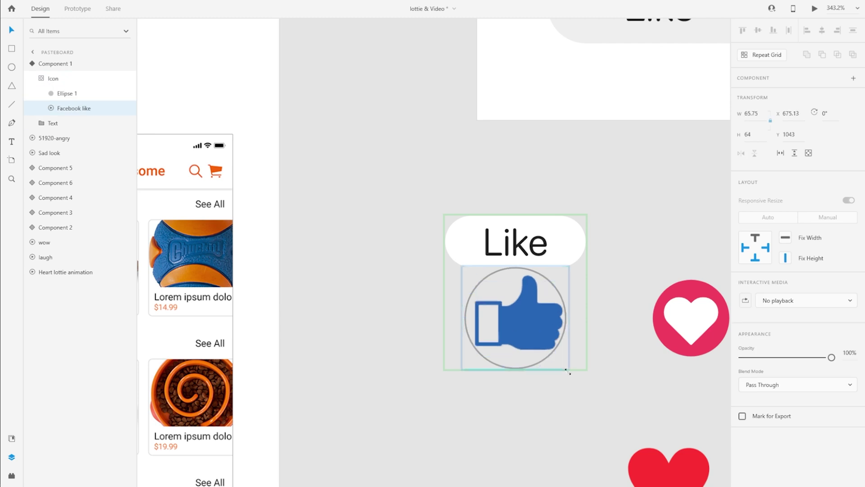
click(54, 64)
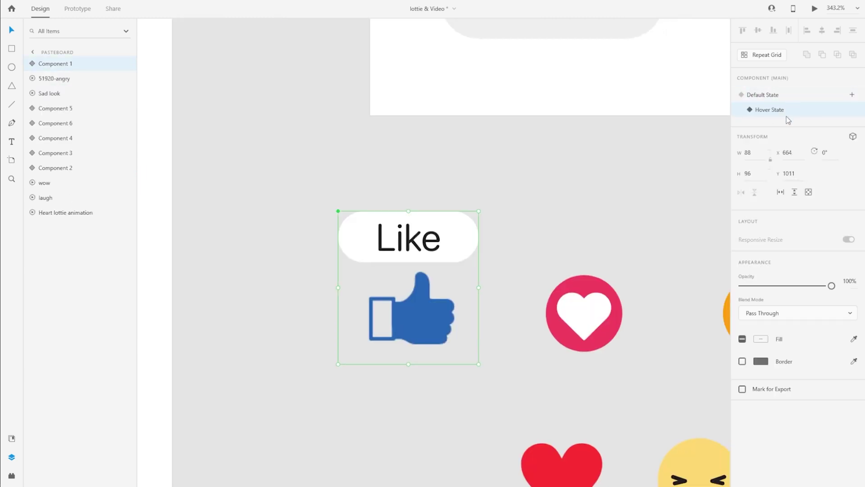
Compare the default and hover states of Component 1, ending on the default state.
click(786, 95)
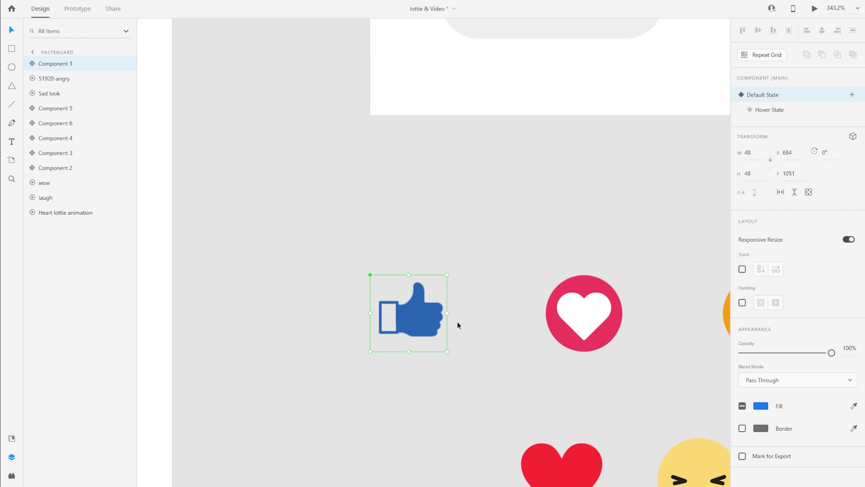
click(800, 112)
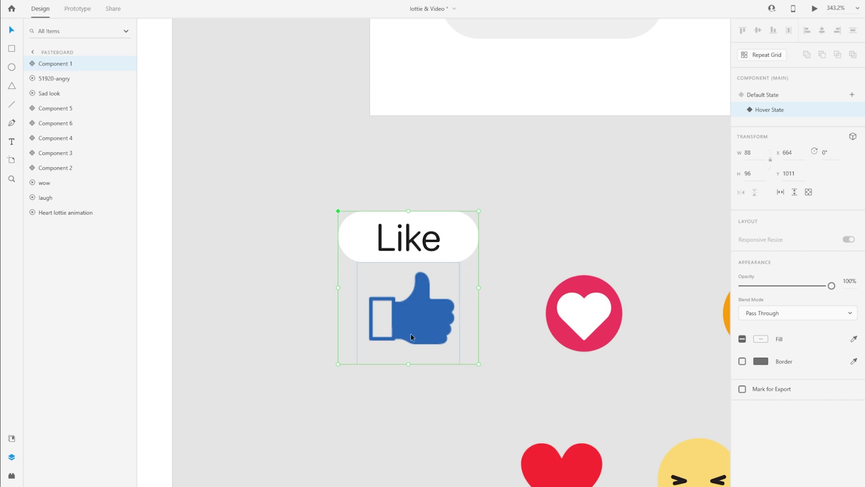
click(788, 95)
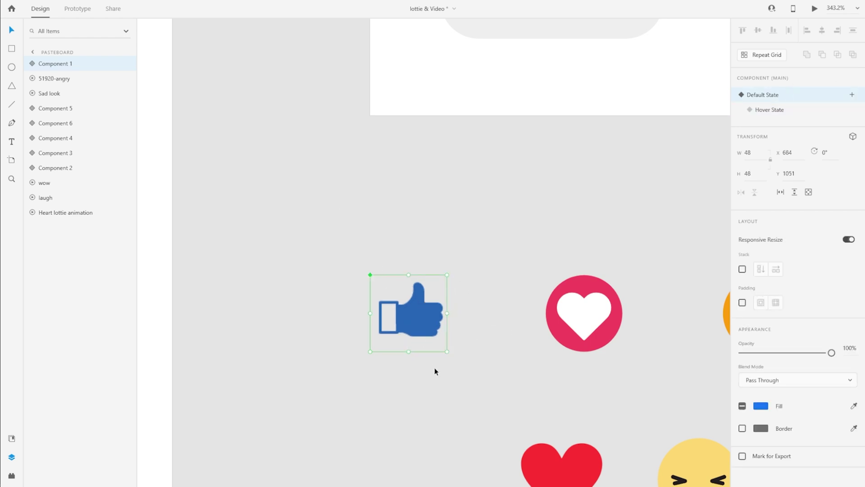
Set the Facebook like animation in Component 1's default state to No playback.
click(29, 63)
click(41, 79)
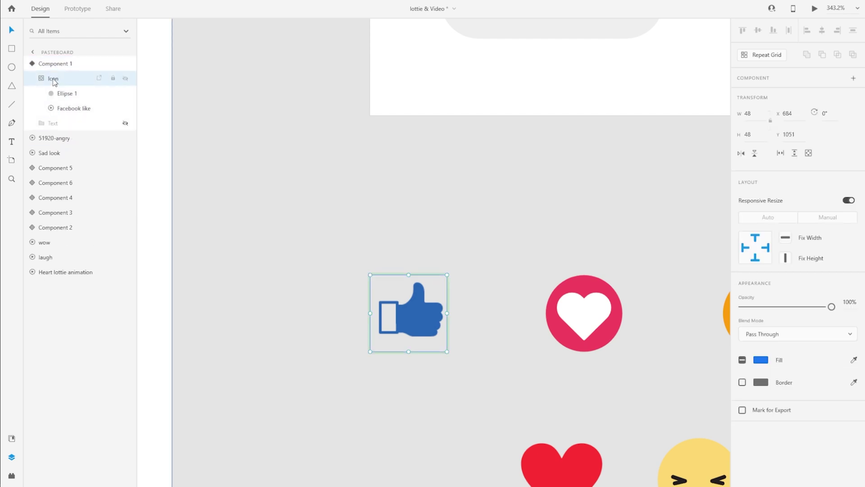
click(60, 108)
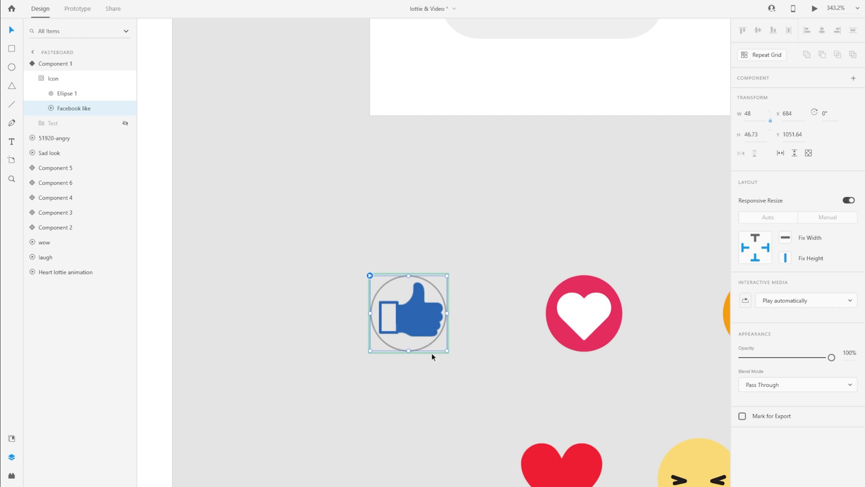
click(801, 300)
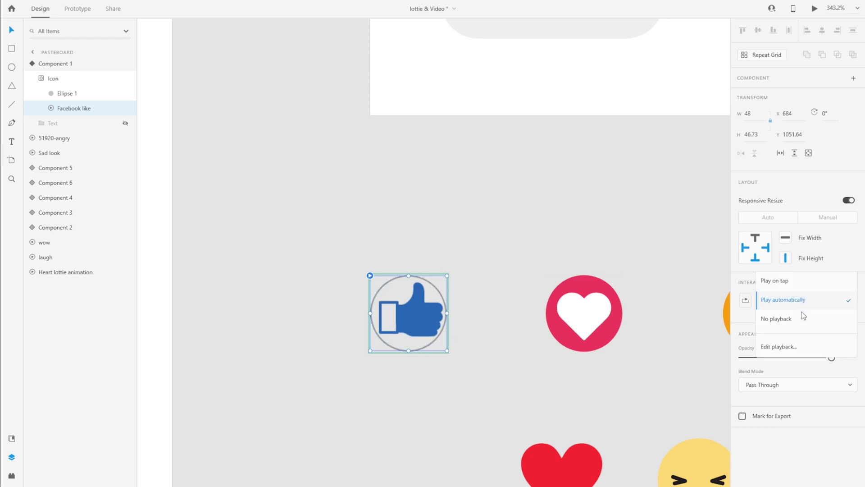
click(804, 322)
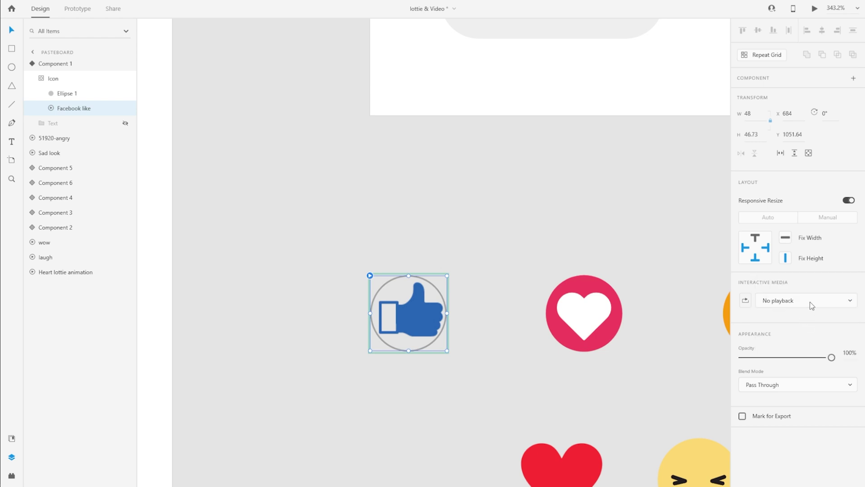
click(810, 301)
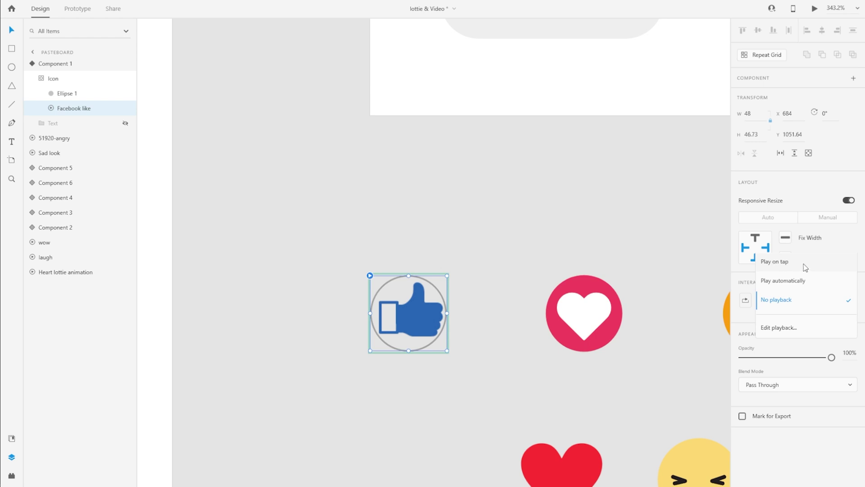
click(805, 301)
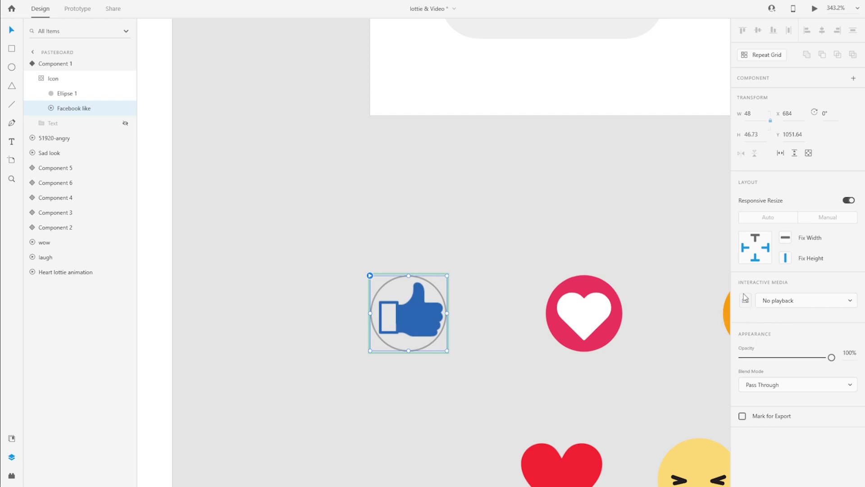
Set the Facebook like animation inside the Icon group of Component 1's hover state to Play automatically.
click(49, 79)
click(72, 63)
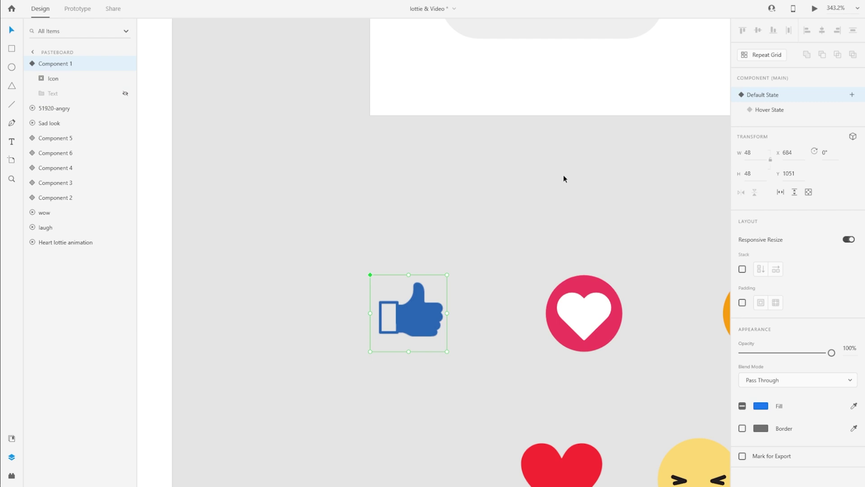
click(799, 113)
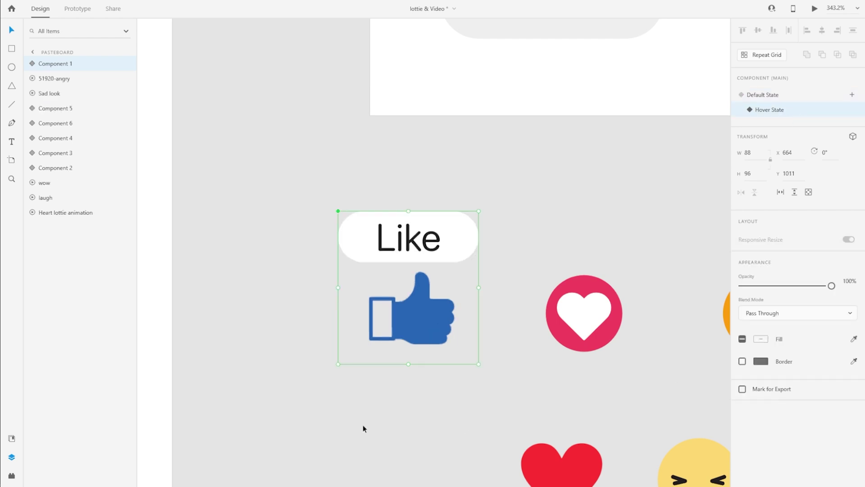
click(32, 64)
click(43, 80)
click(68, 109)
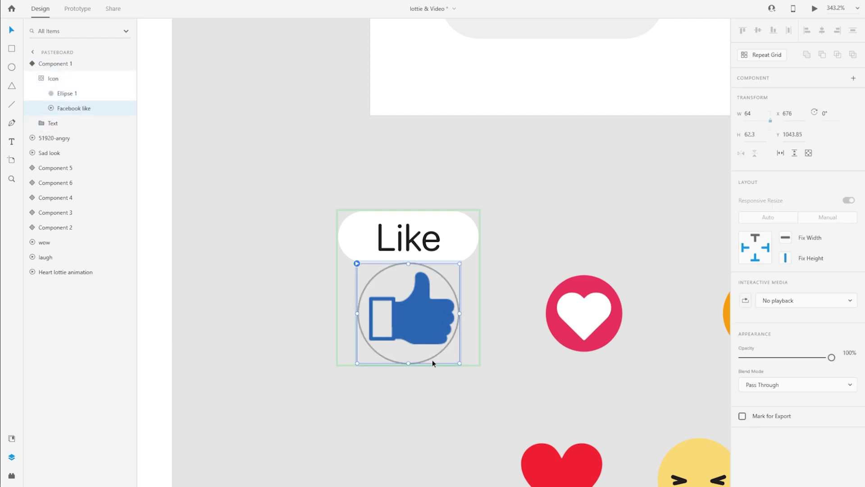
click(821, 301)
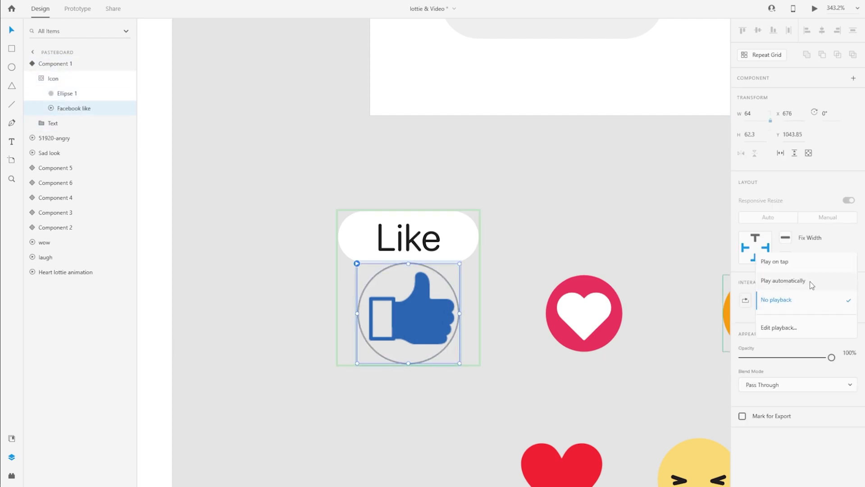
click(811, 285)
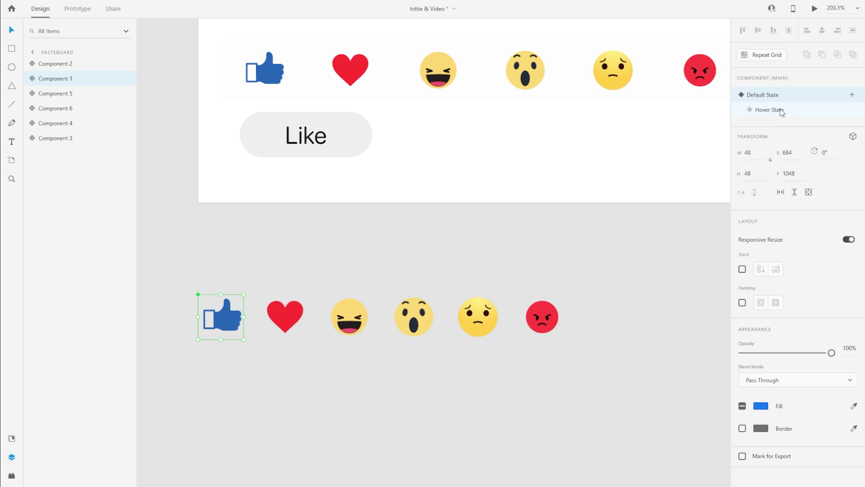
Check the finished like component's hover state against its default state on the pasteboard.
scroll(309, 385, up, 3)
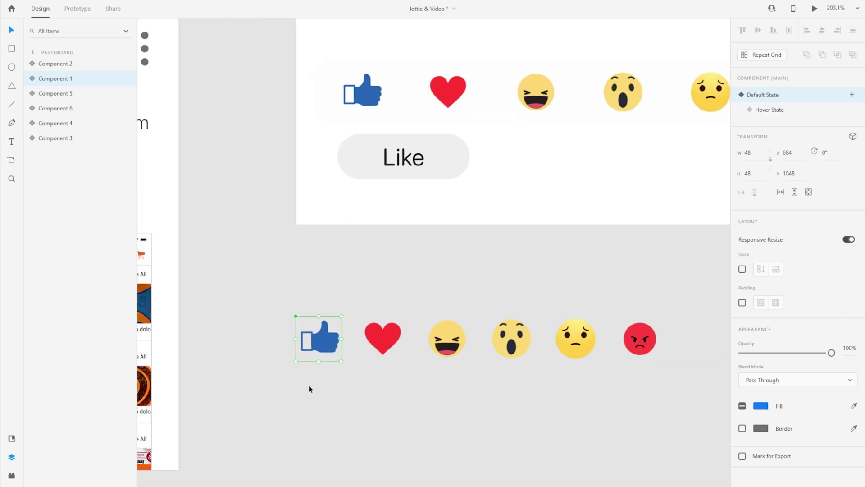
scroll(307, 366, up, 1)
click(326, 322)
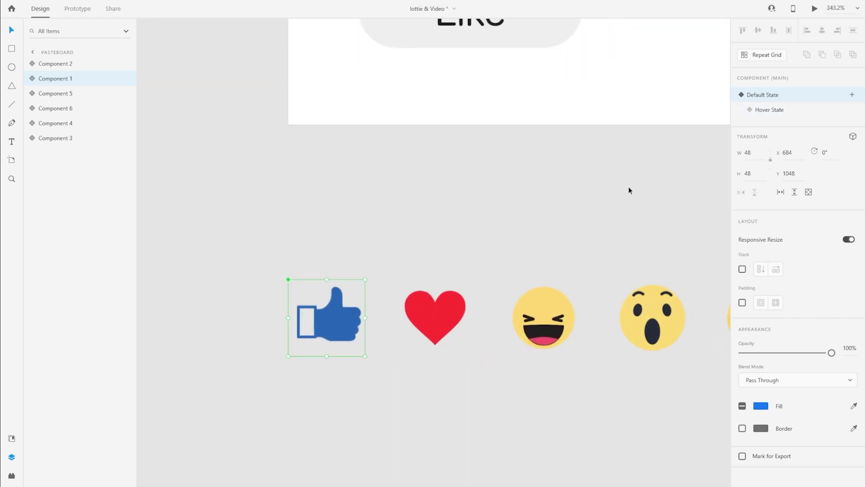
click(766, 111)
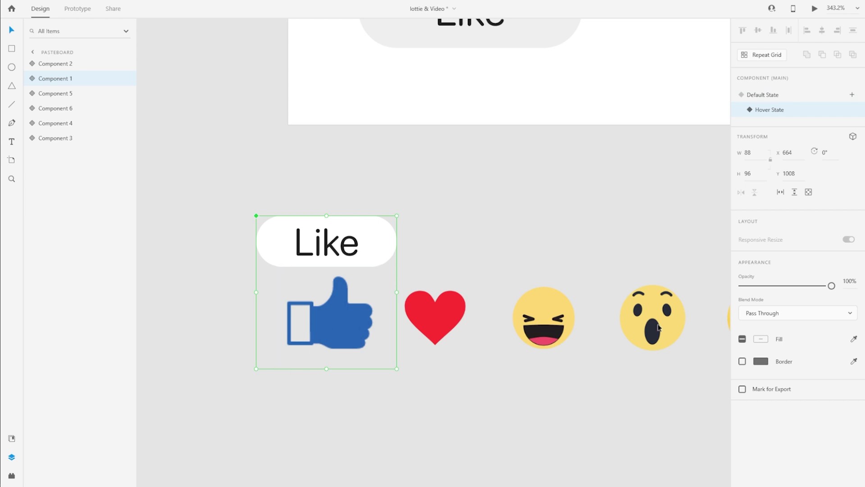
click(786, 95)
scroll(469, 393, down, 5)
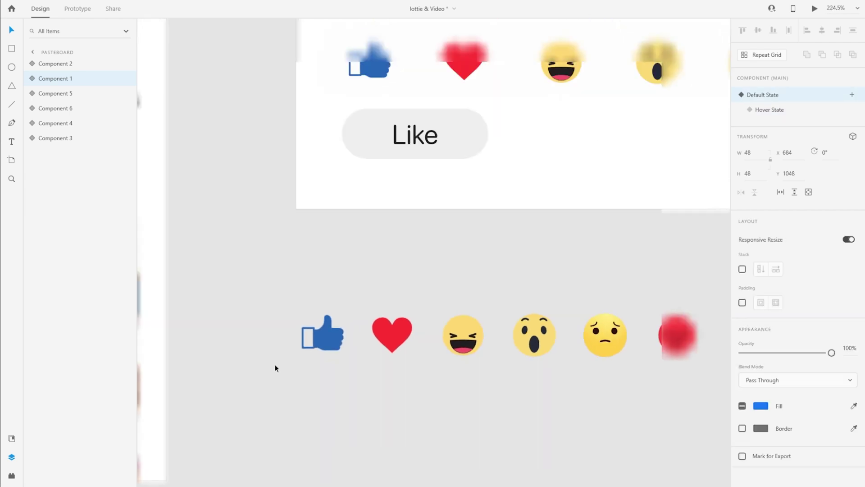
drag(545, 382, 482, 367)
Look over the row of emoji components below Artboard – 2, from the like icon to the wow emoji.
scroll(496, 379, down, 3)
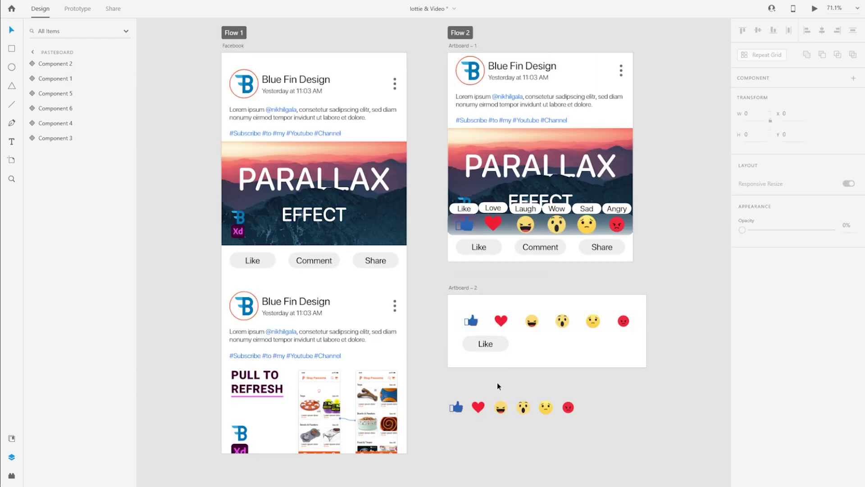
drag(597, 440, 445, 383)
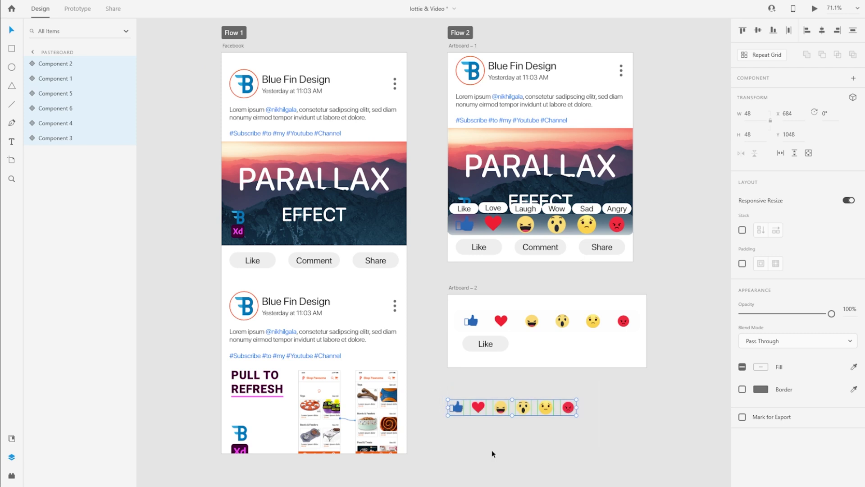
click(582, 455)
click(456, 408)
click(478, 407)
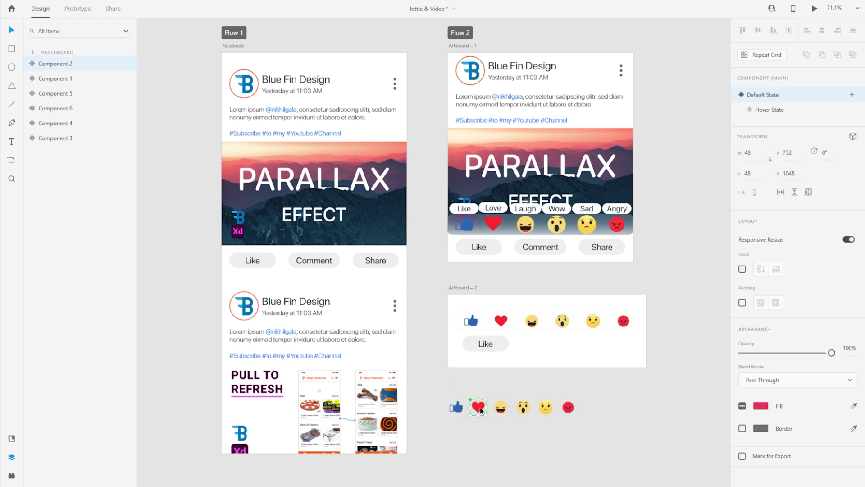
click(500, 408)
click(523, 408)
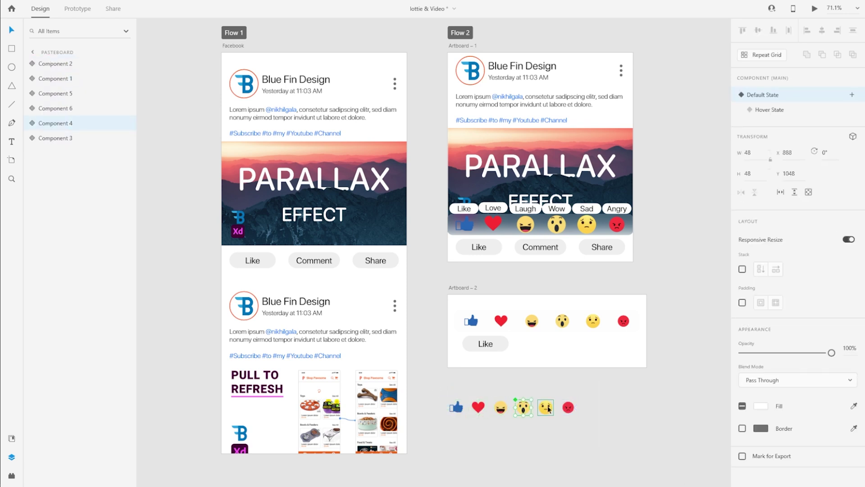
Examine the Like component with its reaction emojis on Artboard – 2 and in relation to the other artboards.
click(489, 347)
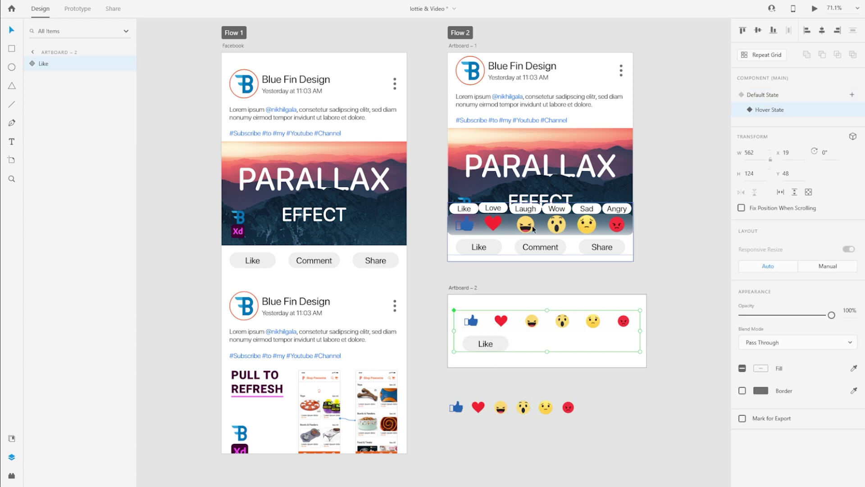
scroll(600, 344, up, 5)
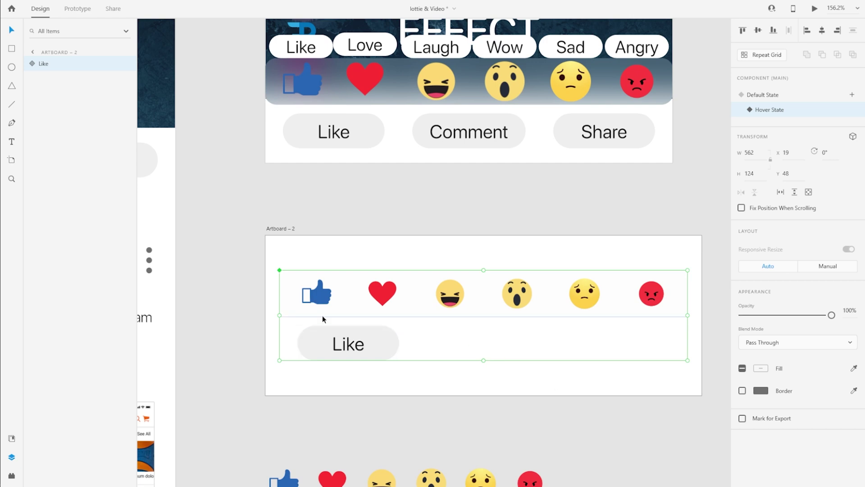
scroll(318, 275, down, 3)
click(508, 417)
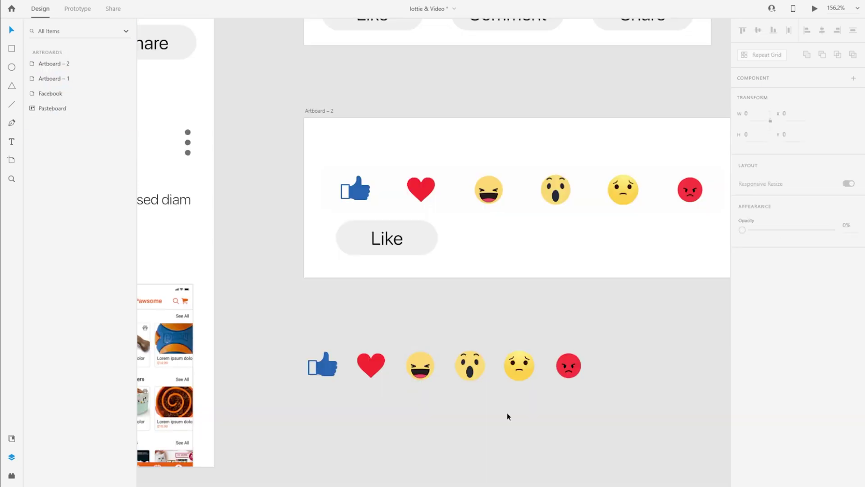
scroll(315, 394, down, 3)
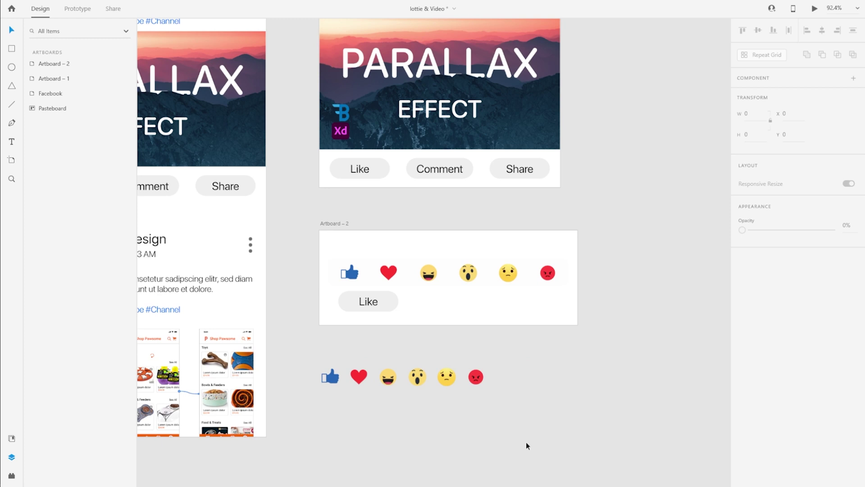
scroll(526, 441, down, 2)
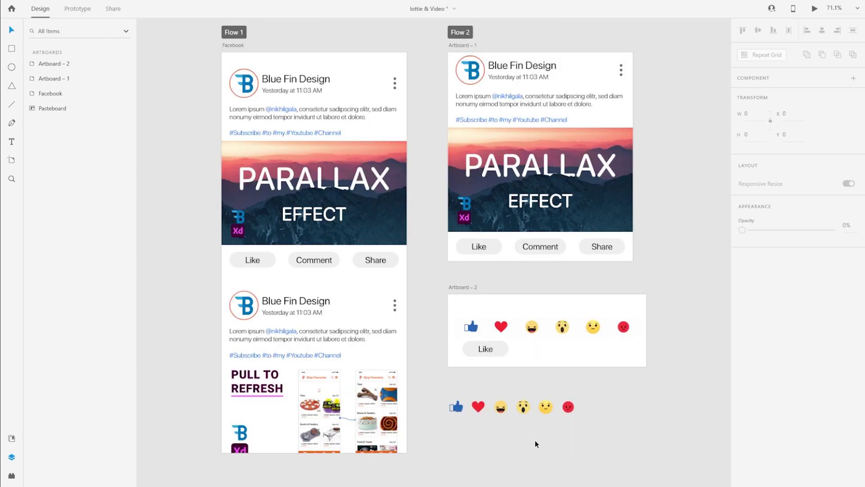
Preview the Facebook flow, check the reaction emojis on the Like button, and look through the posts in the feed.
click(235, 35)
click(814, 8)
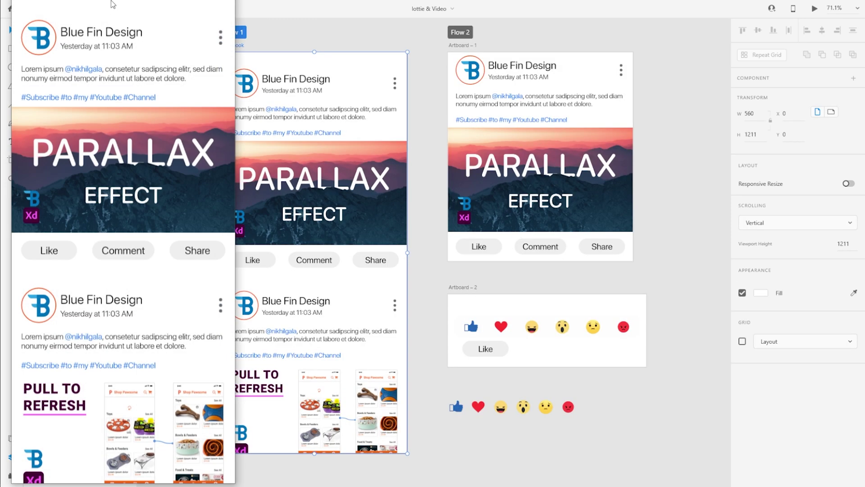
drag(110, 2, 407, 1)
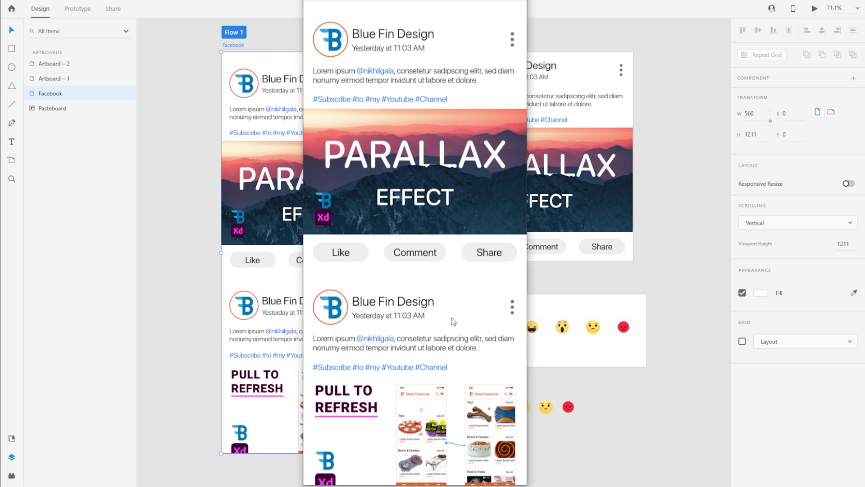
mouse_move(351, 254)
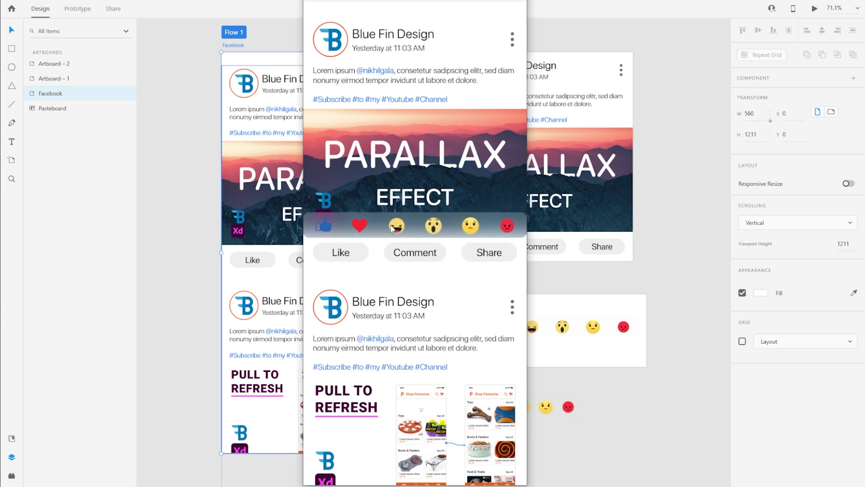
scroll(405, 311, down, 5)
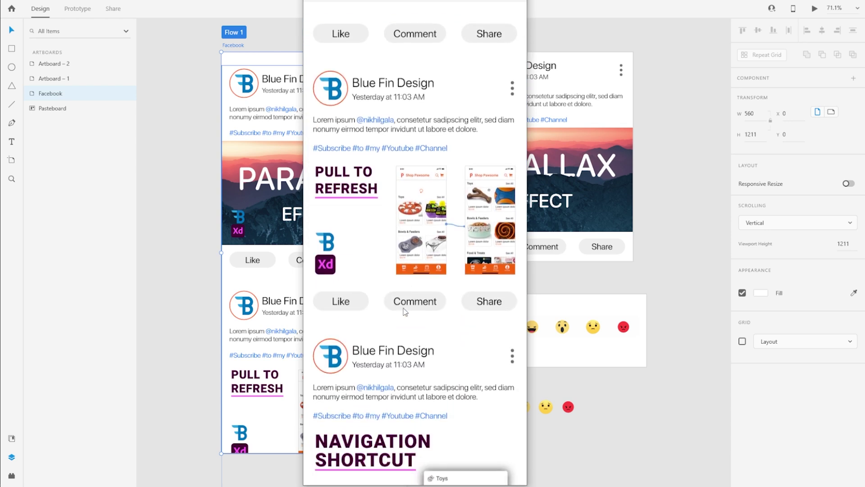
scroll(405, 311, down, 3)
mouse_move(341, 169)
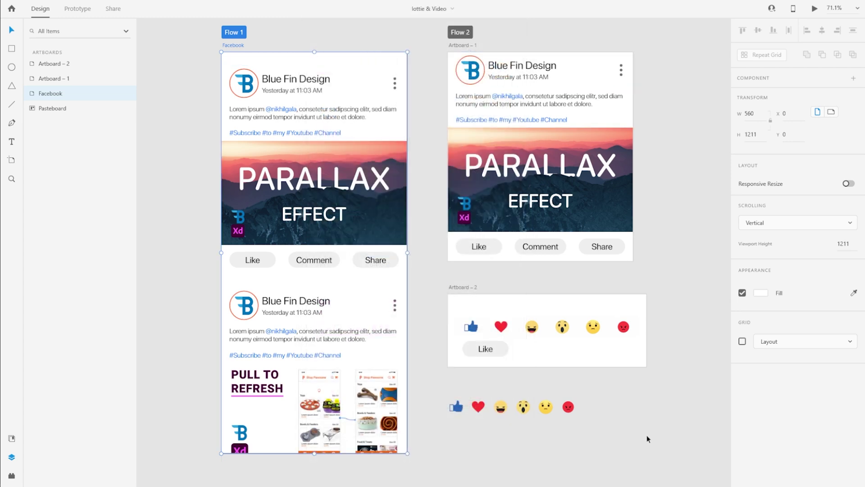
Switch to Adobe's What's New page in the browser and look through the XD45 features.
click(647, 434)
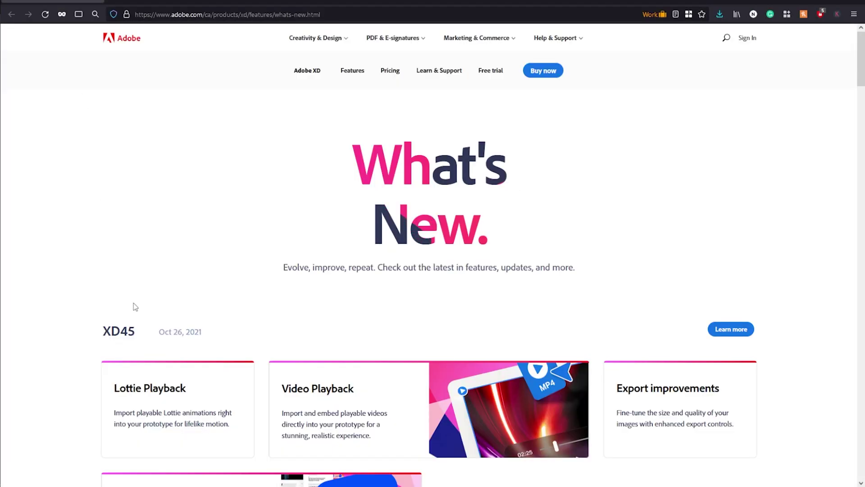
scroll(296, 303, down, 3)
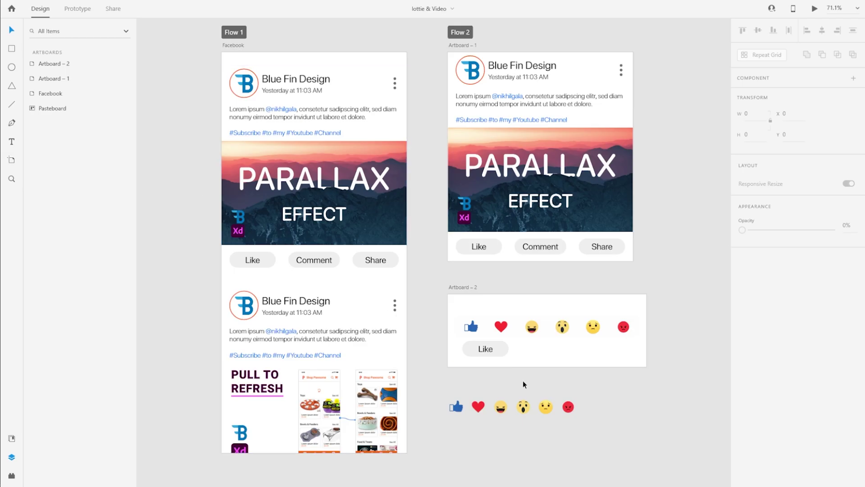
Ungroup the masked Post image in the first post of the Facebook artboard and select its Post rectangle.
click(363, 223)
click(55, 82)
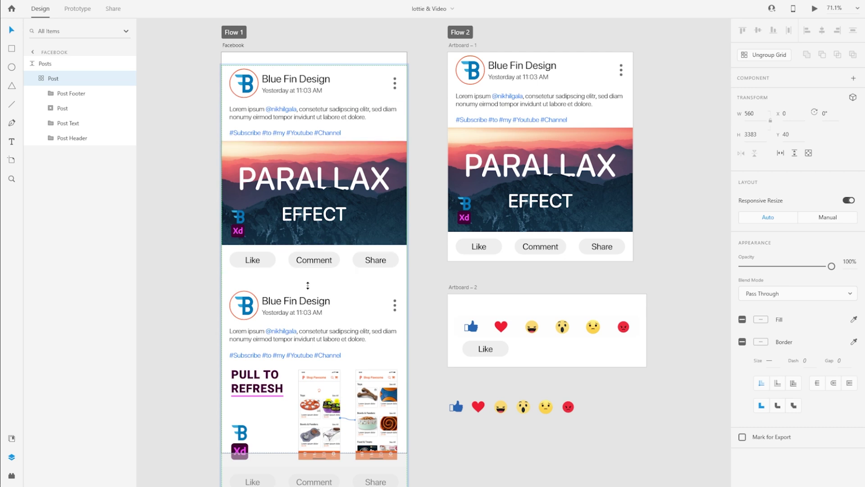
double_click(305, 210)
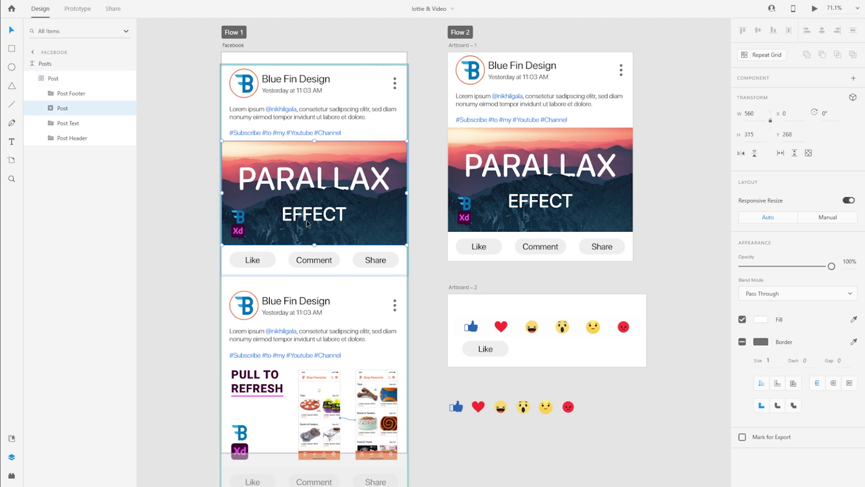
click(51, 109)
click(72, 138)
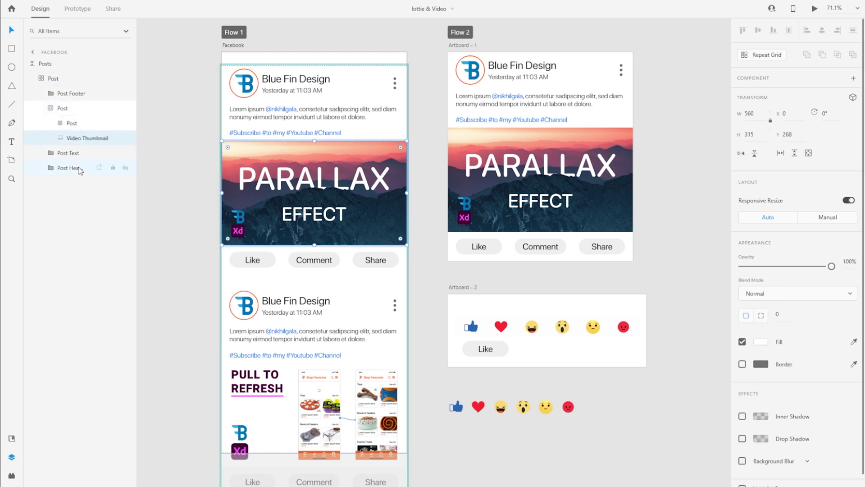
click(86, 110)
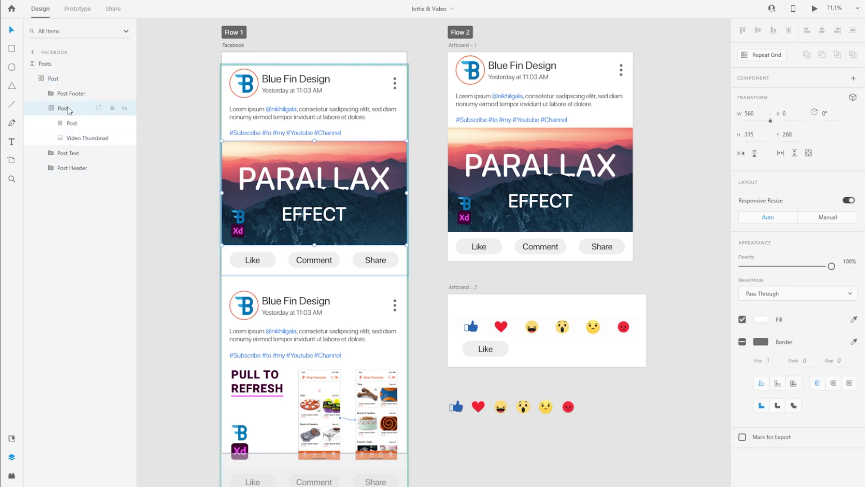
key(ctrl+shift+g)
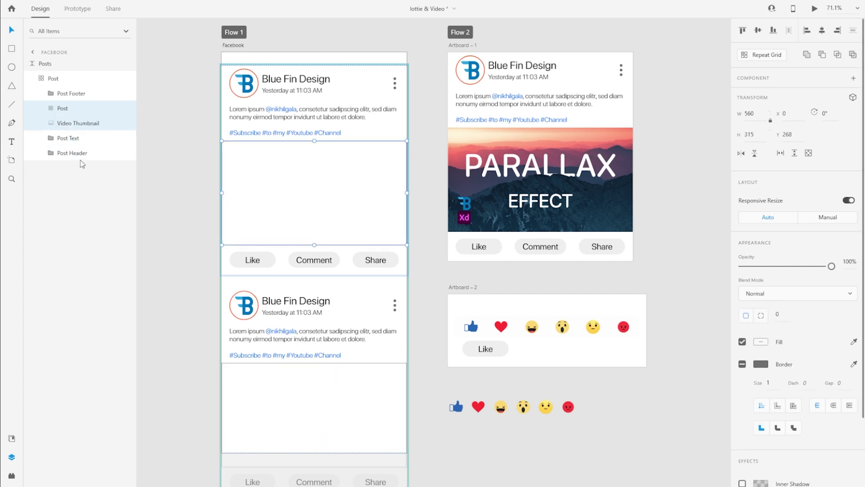
click(67, 108)
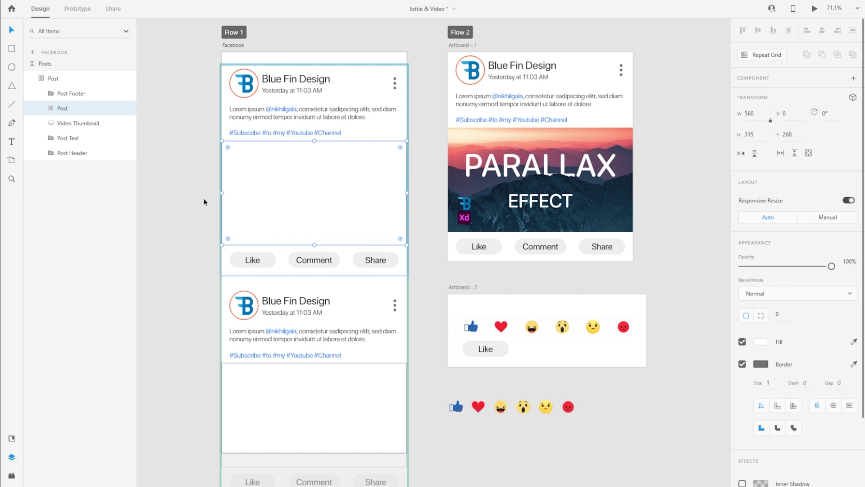
Switch to File Explorer and import the Video file from the Video and Lottie folder onto the pasteboard, beside the Facebook artboard.
key(alt+Tab)
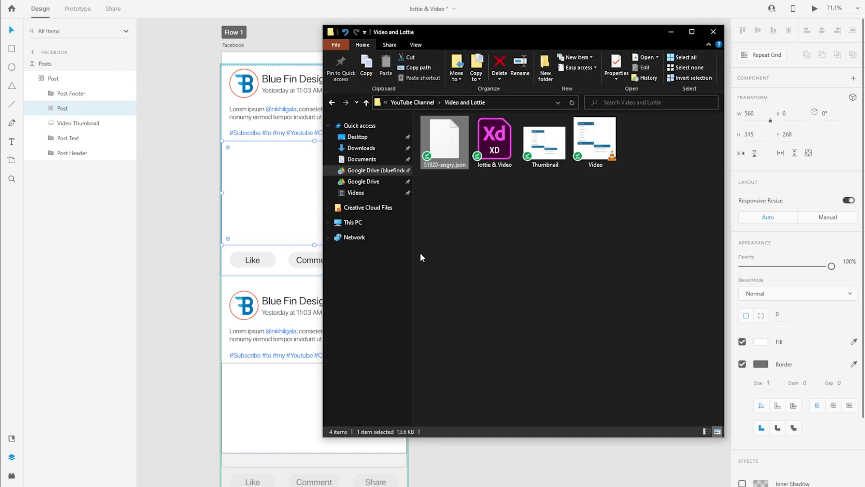
click(477, 226)
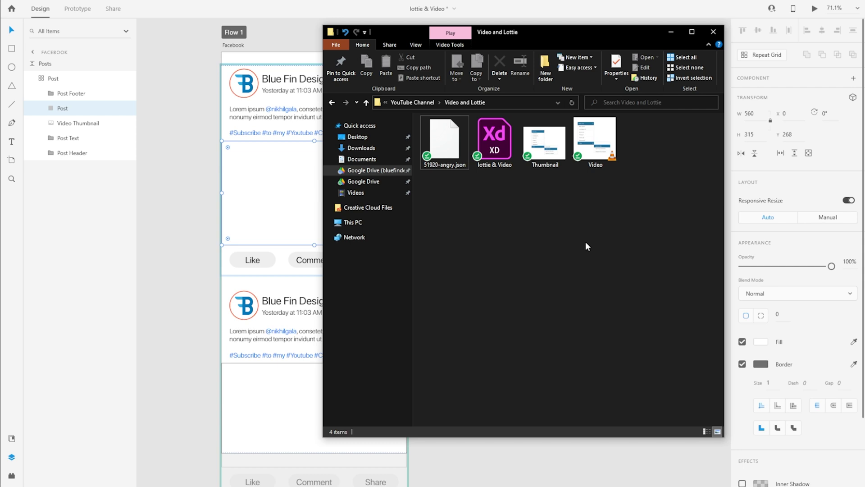
click(599, 154)
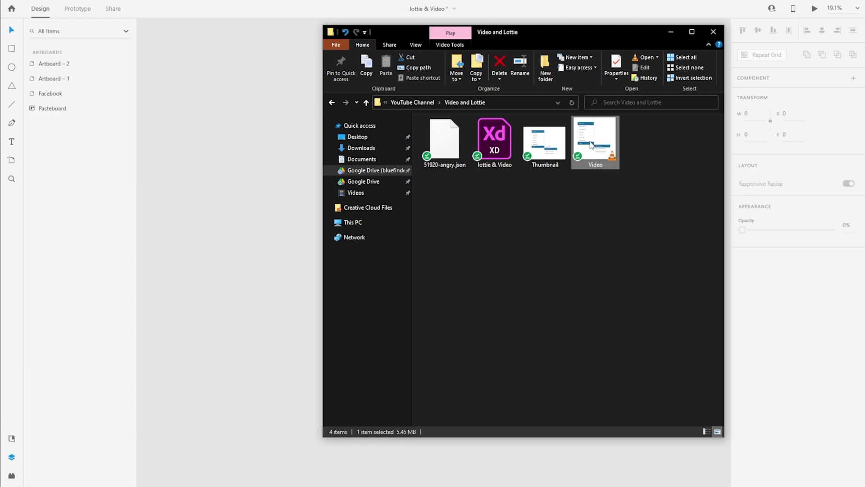
drag(596, 142, 172, 394)
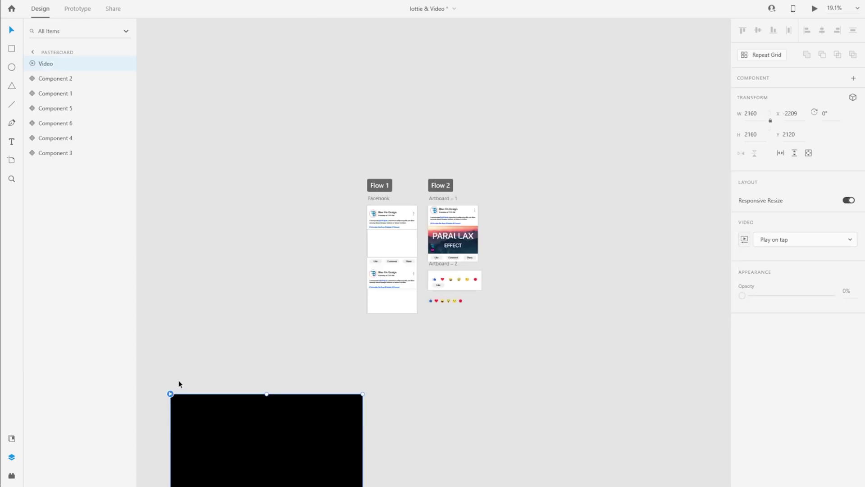
drag(232, 443, 225, 256)
Check the Facebook artboard's width and set the imported video's width to 560 with its proportions locked.
key(ctrl+0)
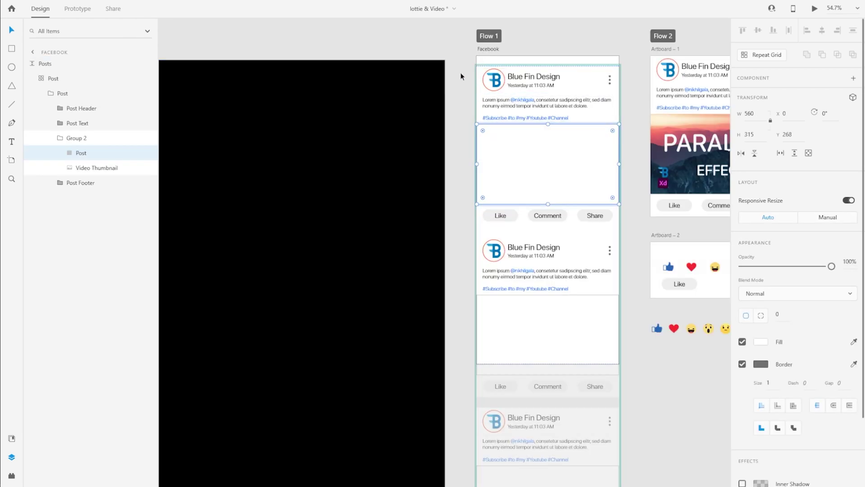
click(494, 49)
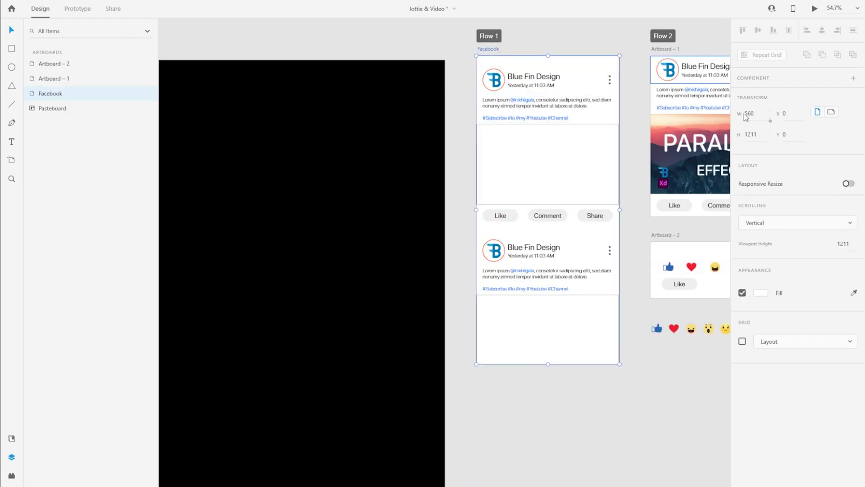
click(336, 136)
drag(312, 53, 582, 67)
scroll(622, 141, down, 2)
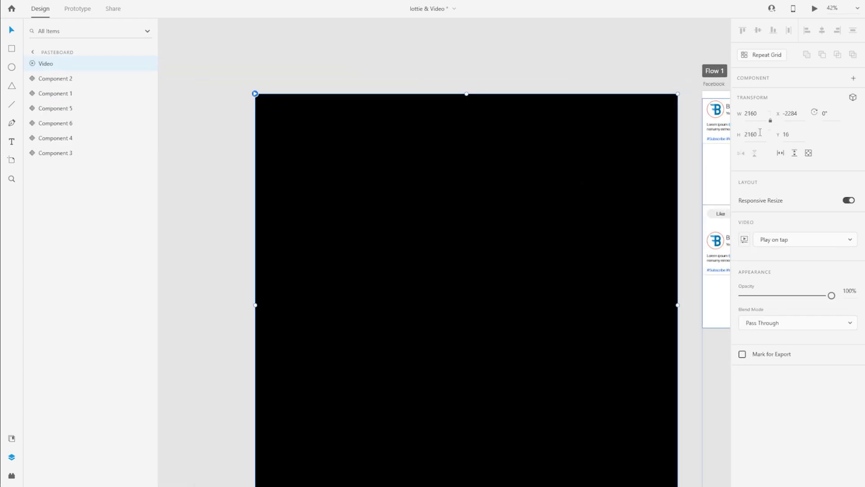
click(752, 114)
text(560)
key(Return)
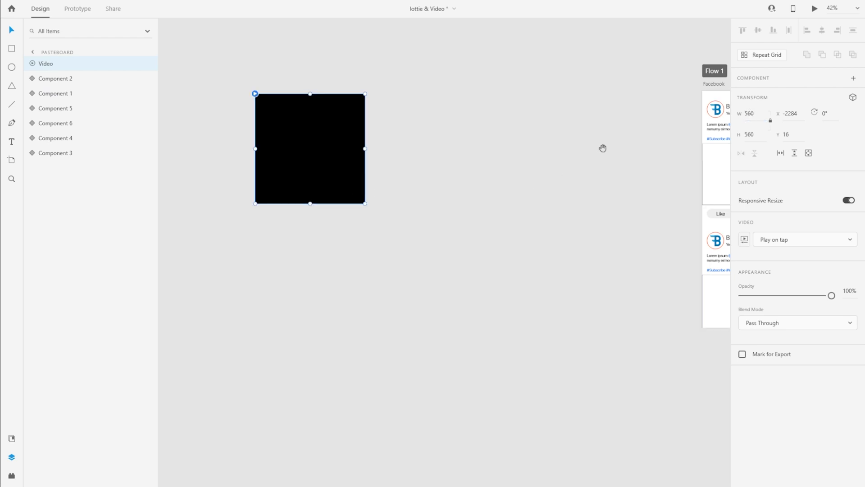
Move the resized video across the pasteboard to just beside the Facebook artboard.
scroll(605, 147, right, 3)
scroll(605, 147, up, 1)
drag(237, 151, 525, 158)
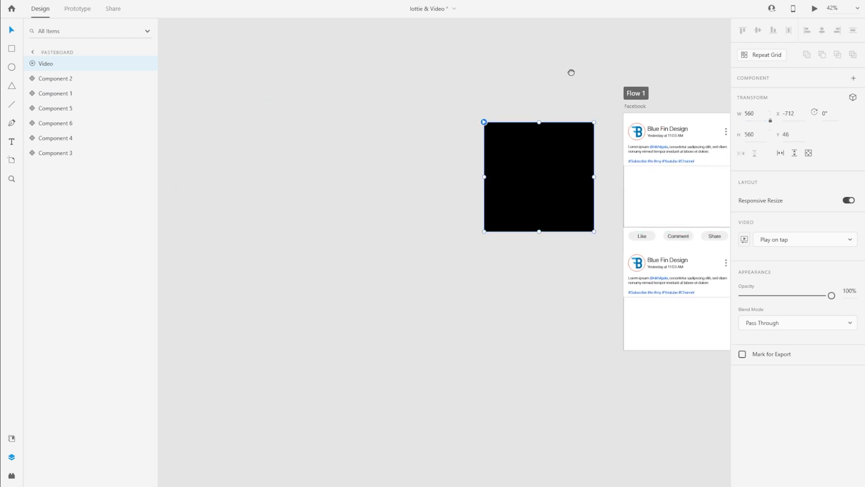
scroll(572, 72, right, 4)
scroll(572, 72, up, 1)
scroll(555, 220, up, 3)
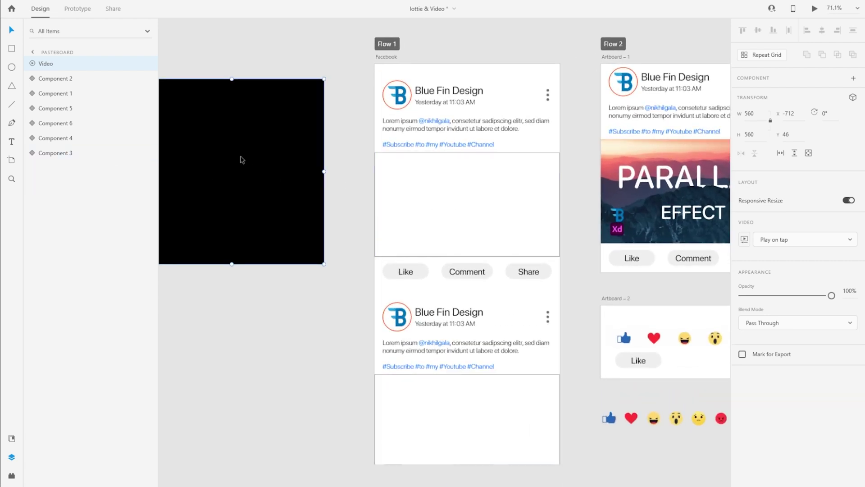
Cut the video from the pasteboard and paste it into Group 2 of the first Facebook post, above the Post rectangle.
right_click(215, 130)
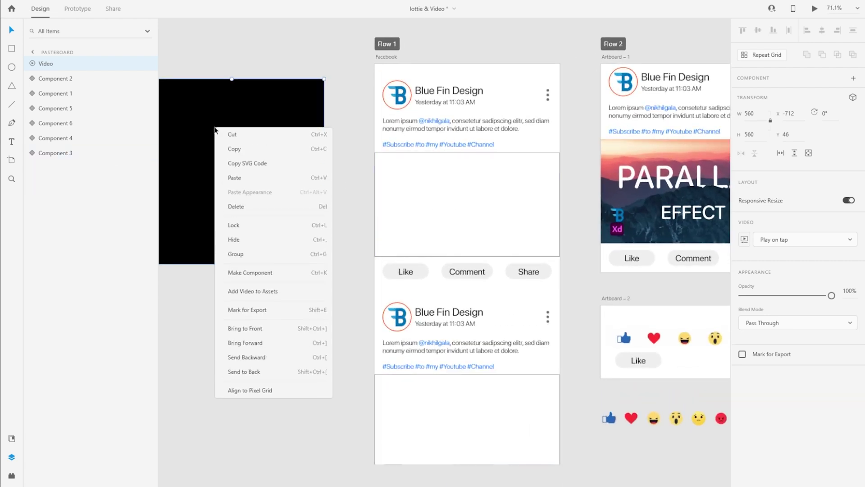
click(242, 134)
click(472, 215)
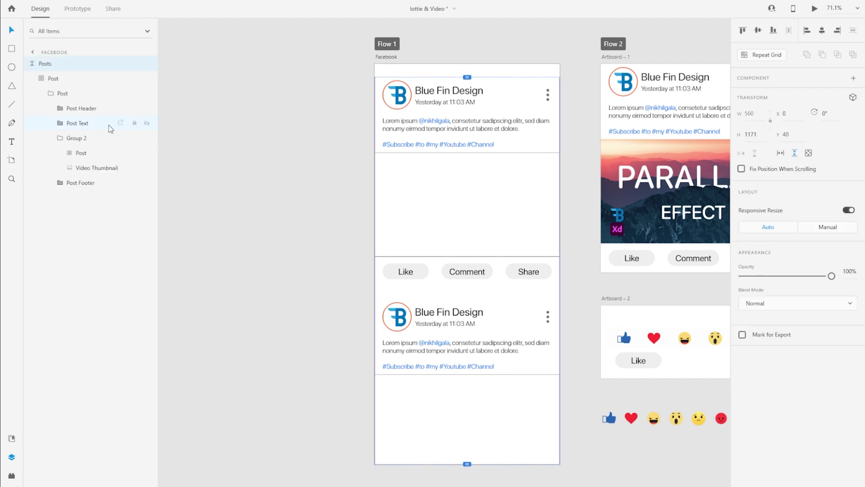
click(86, 154)
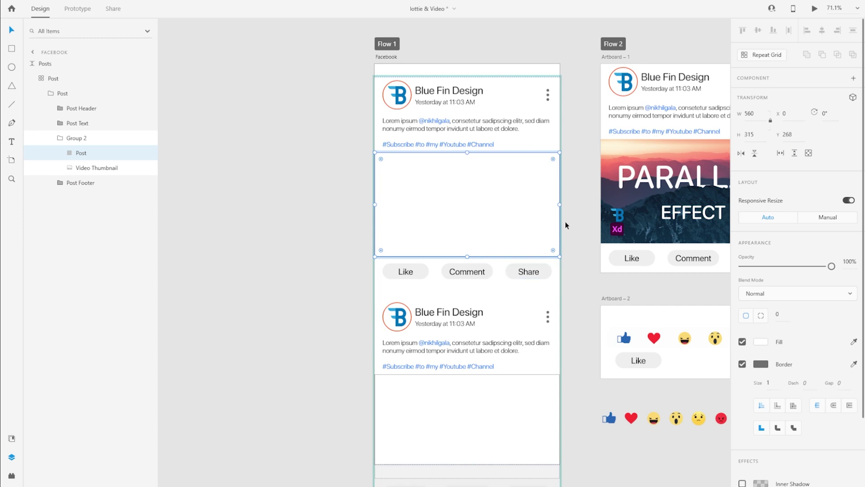
scroll(587, 121, up, 2)
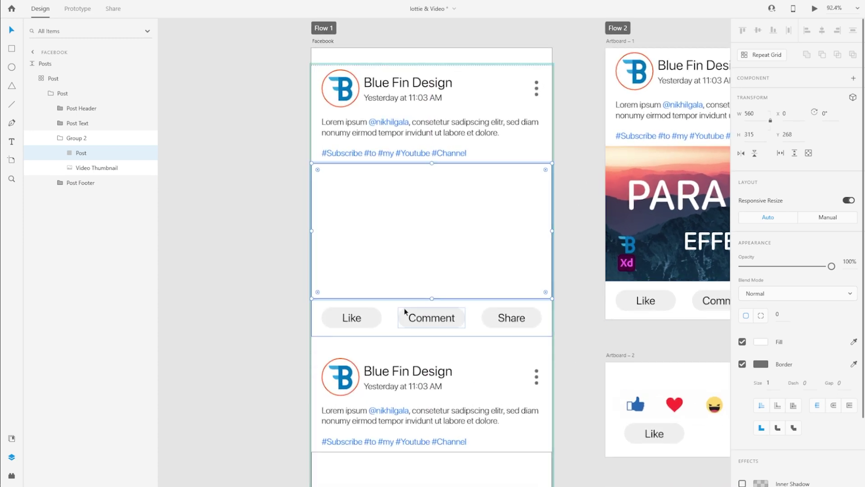
key(ctrl+v)
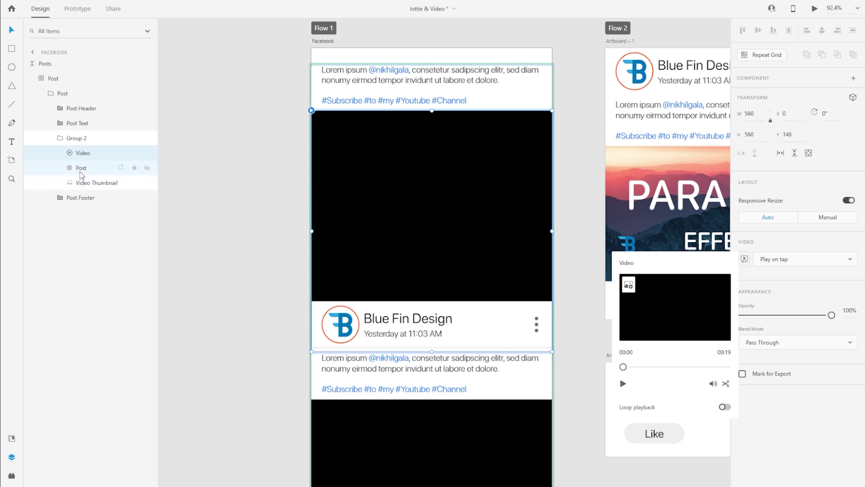
Replace Group 2 with the video in the post's stack, between Post Text and Post Footer, at Y 268.
key(ctrl+z)
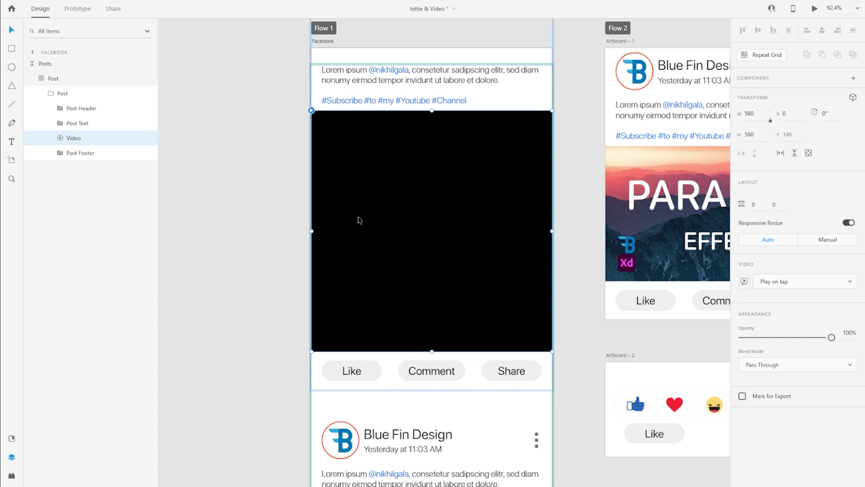
scroll(316, 214, up, 3)
scroll(250, 201, down, 3)
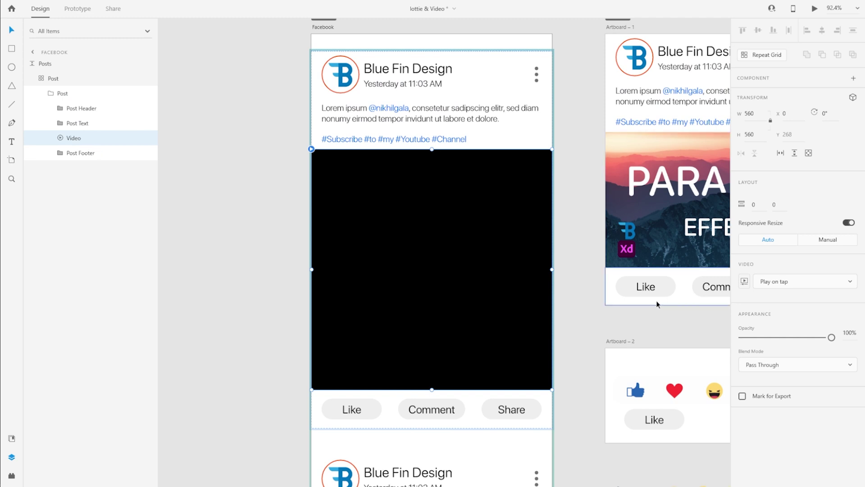
Review the video's playback options and prototype interaction, and set its playback to Play automatically.
click(798, 285)
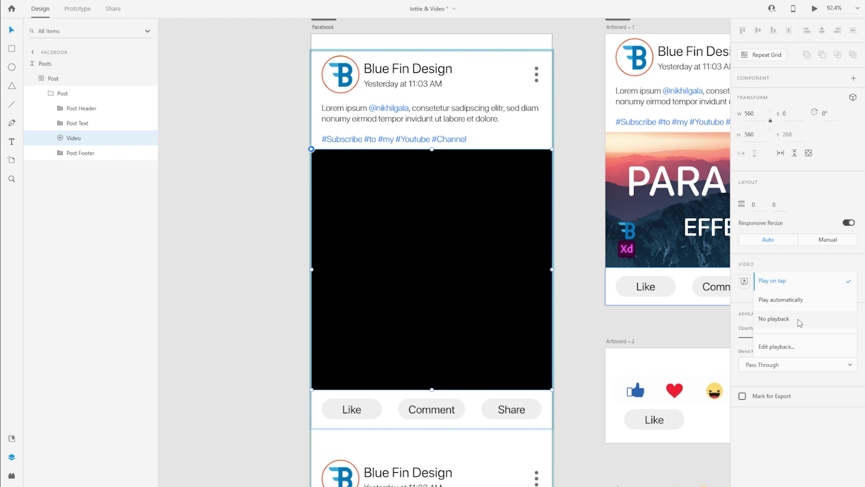
click(807, 347)
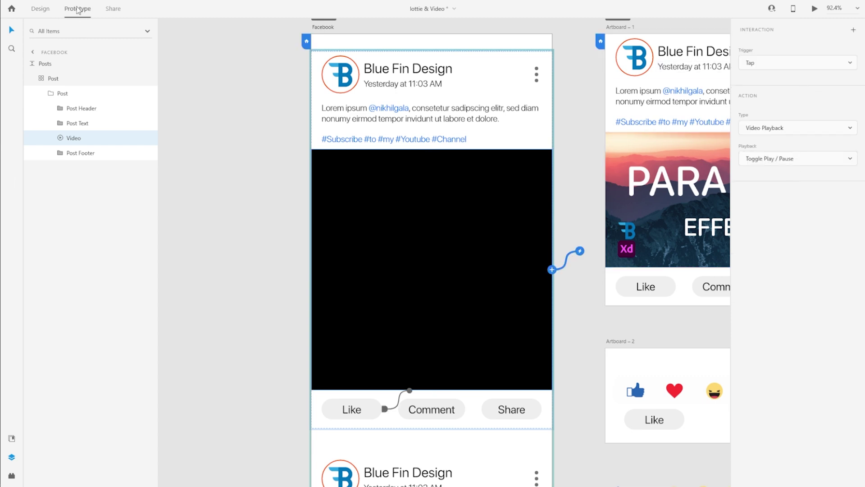
click(40, 9)
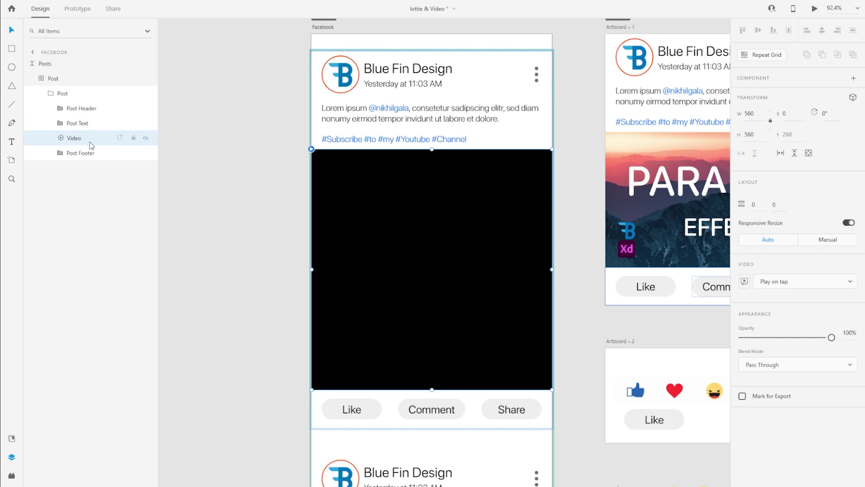
click(816, 281)
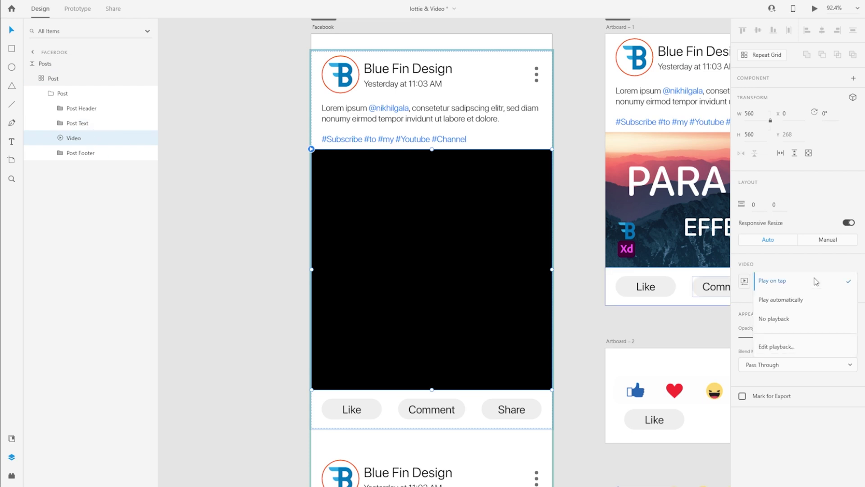
click(788, 301)
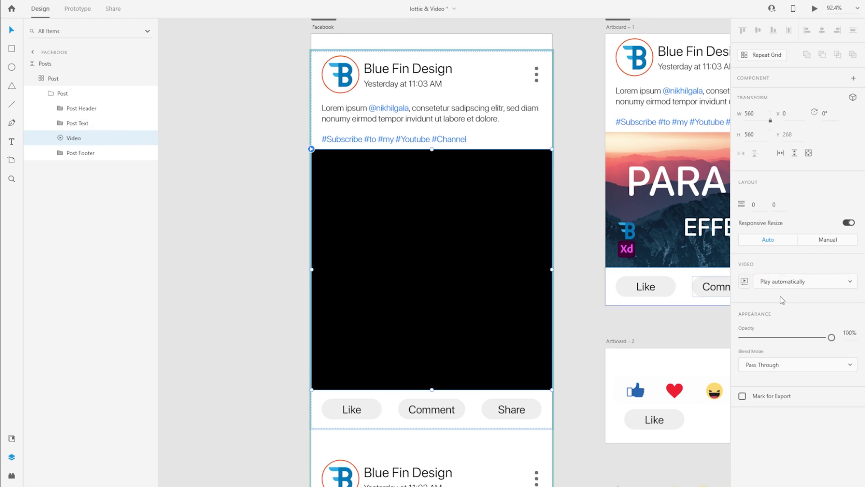
Mute the audio of the first post's video and turn on loop playback.
click(745, 281)
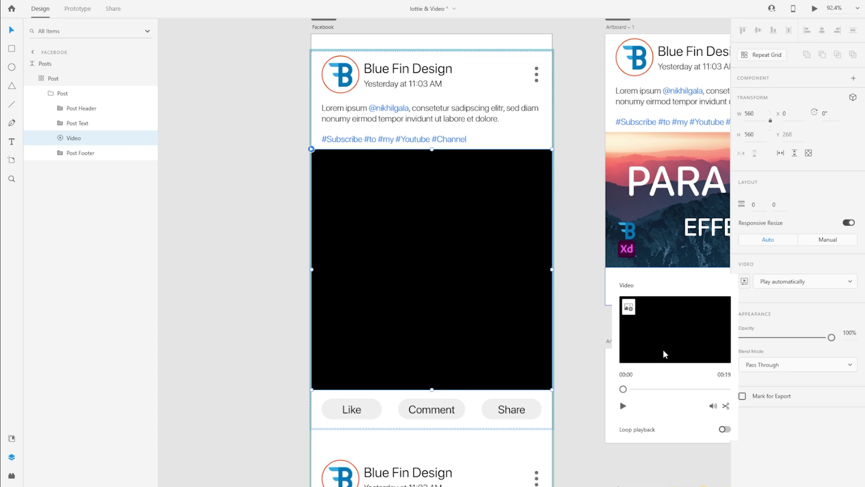
click(726, 407)
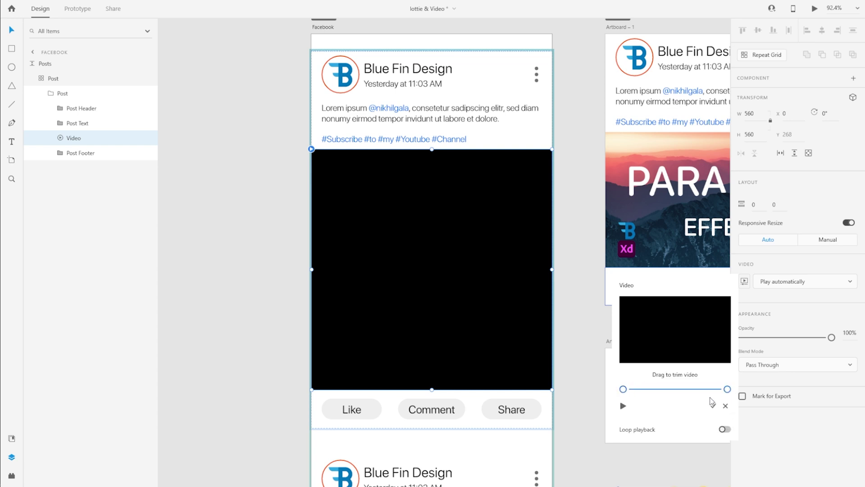
click(714, 407)
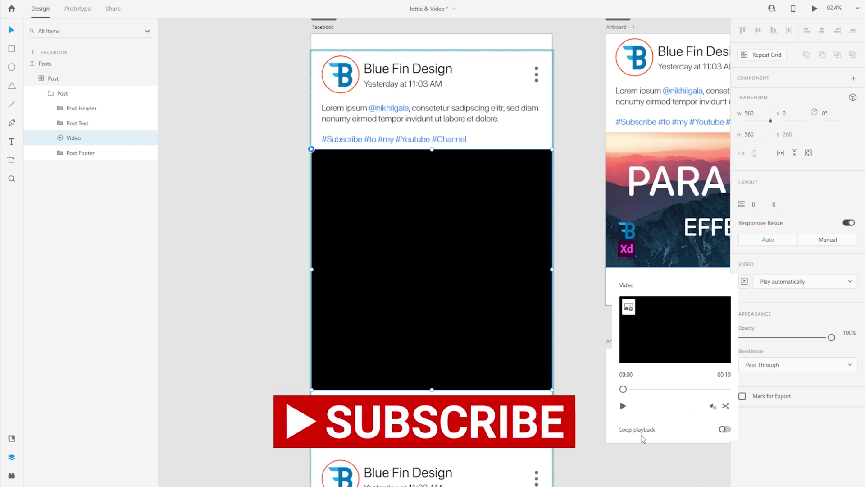
click(724, 429)
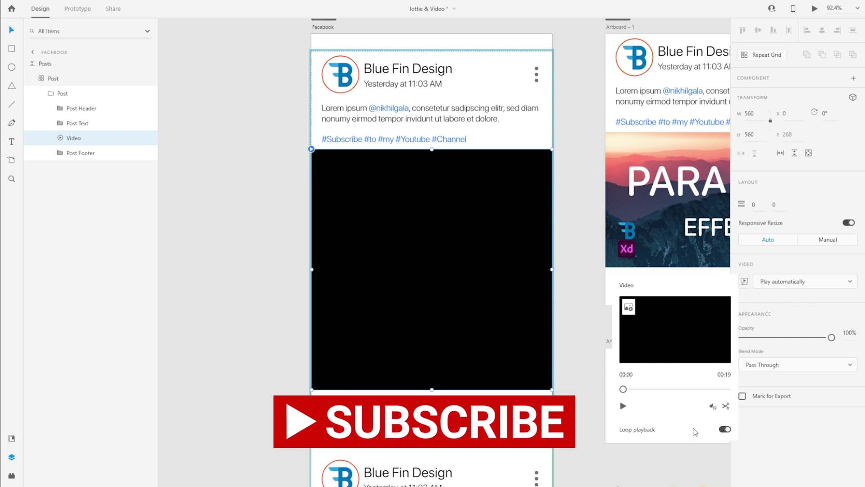
click(755, 330)
Import the Thumbnail image as the video's poster image, then deselect the video.
click(745, 281)
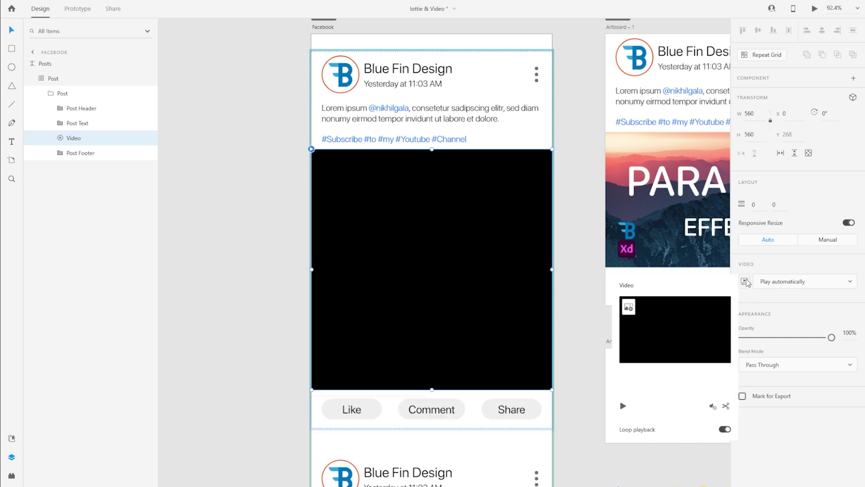
click(629, 308)
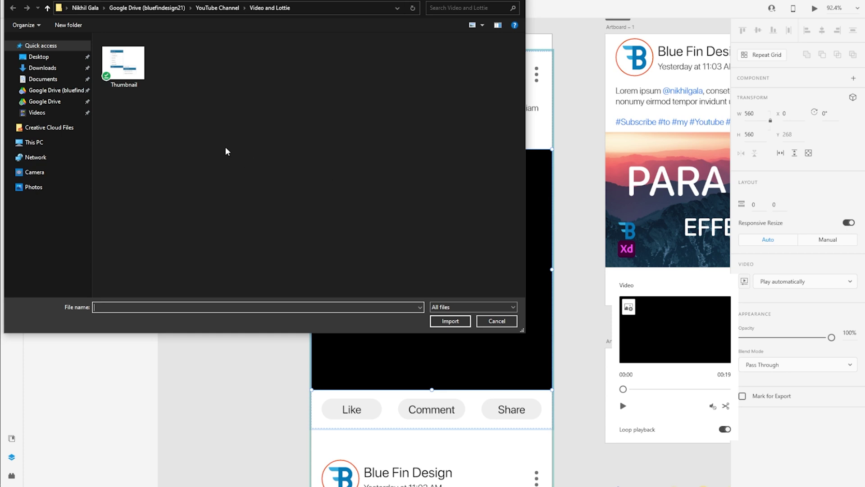
double_click(124, 66)
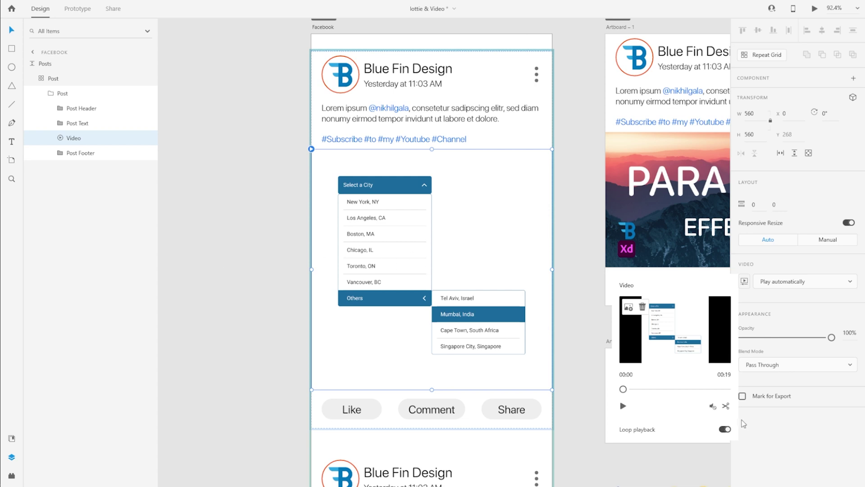
click(569, 358)
click(570, 359)
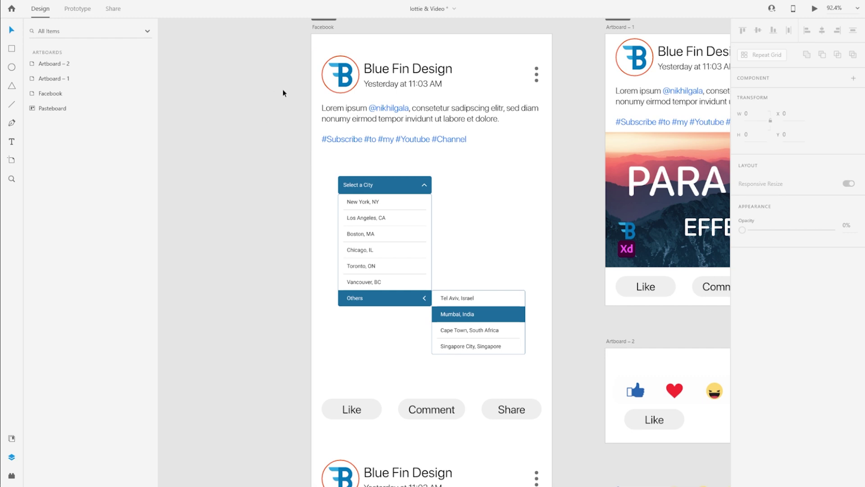
Save the document and preview the Facebook artboard from Flow 1 to check the video in the feed.
key(ctrl+0)
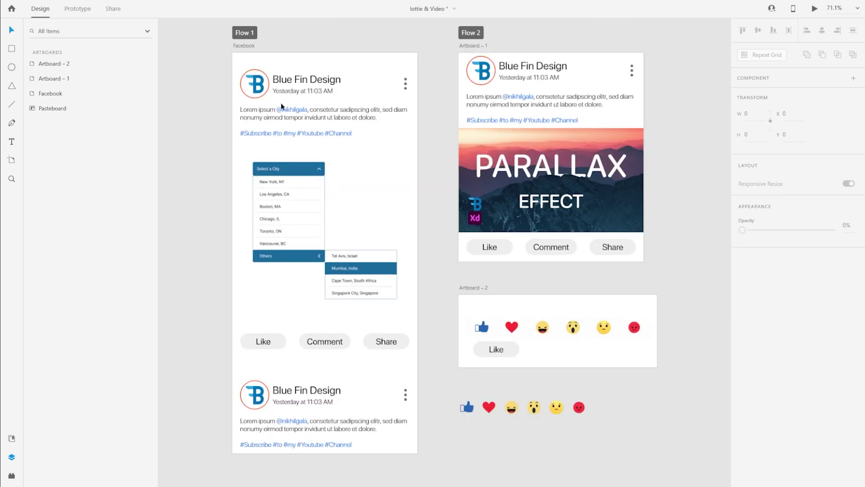
click(246, 33)
key(ctrl+s)
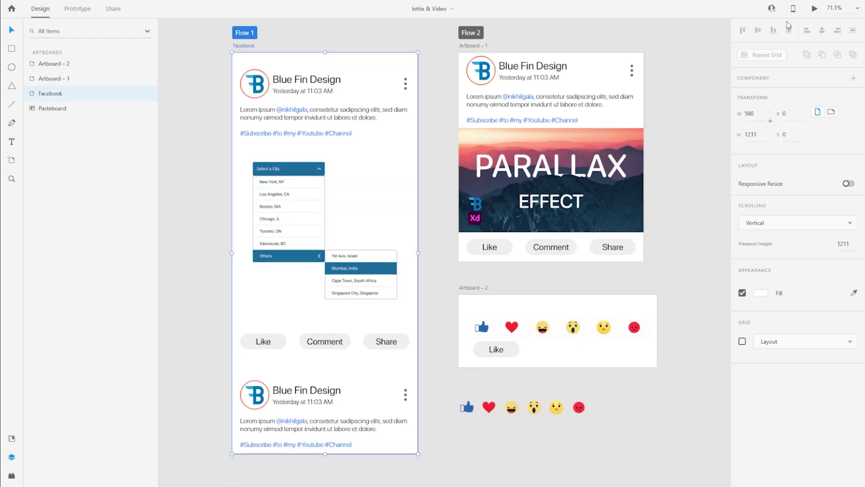
key(ctrl+Return)
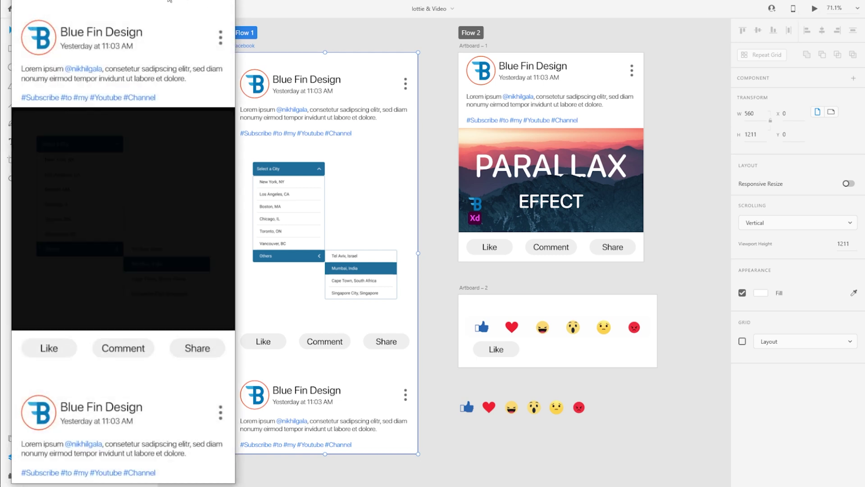
drag(148, 2, 458, 2)
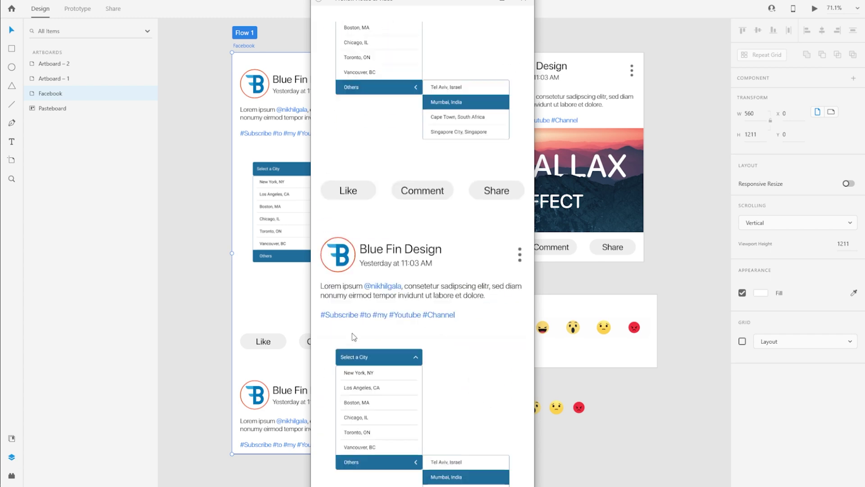
key(ctrl+w)
Reorder the Post group's layers as Post Footer, Video, Post Text and Post Header, keeping the footer in front of the video.
click(369, 337)
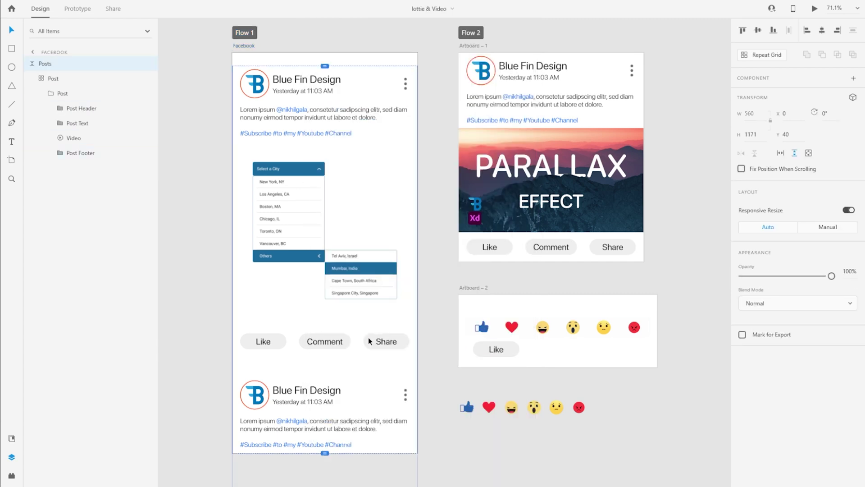
click(369, 337)
key(Escape)
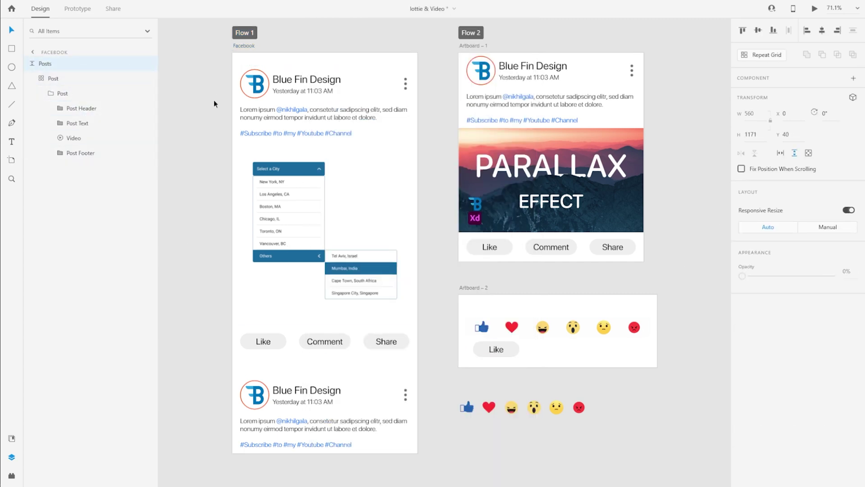
key(Escape)
drag(83, 151, 81, 126)
key(Escape)
key(Escape)
key(Escape)
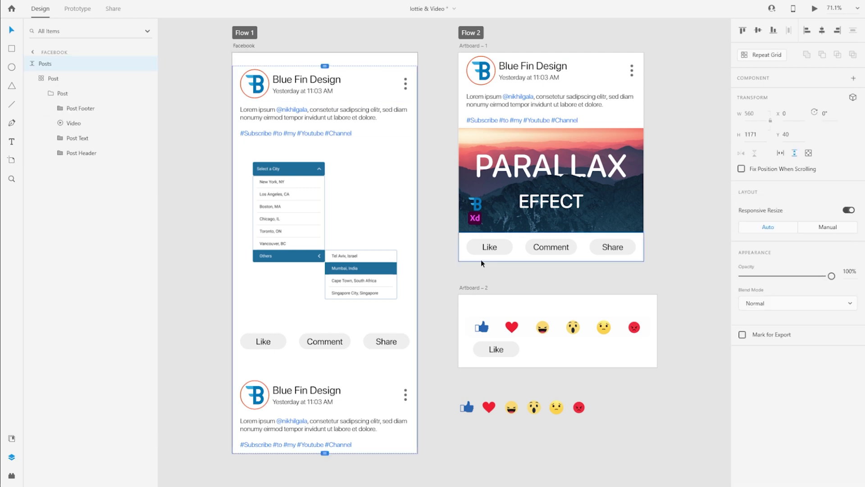
Save the reordered layers and preview Flow 1 again to check the video playback and the Like button's reactions.
key(ctrl+s)
key(ctrl+Return)
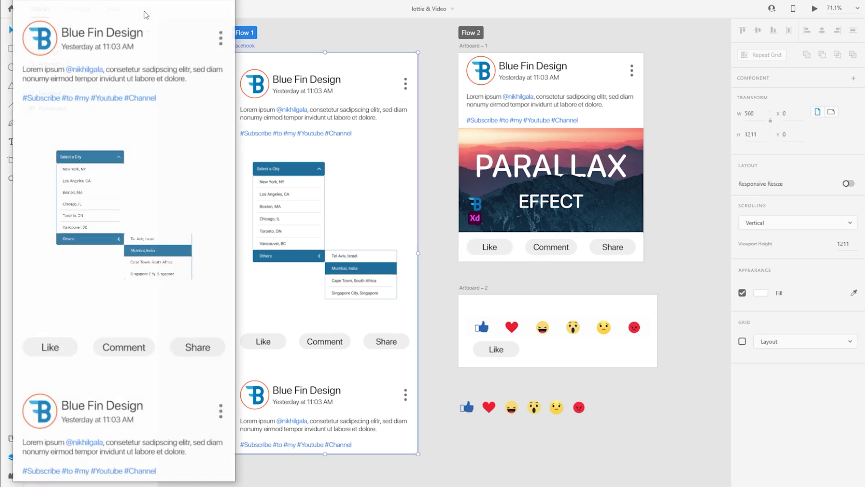
drag(144, 5, 446, 0)
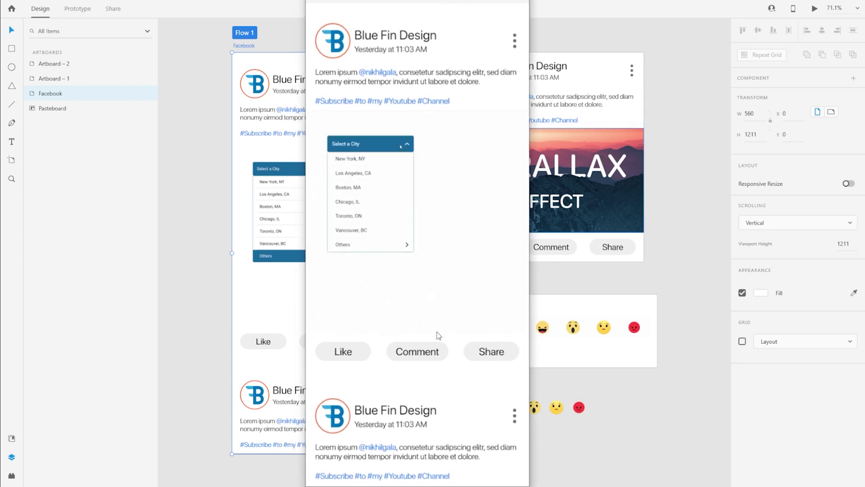
mouse_move(346, 355)
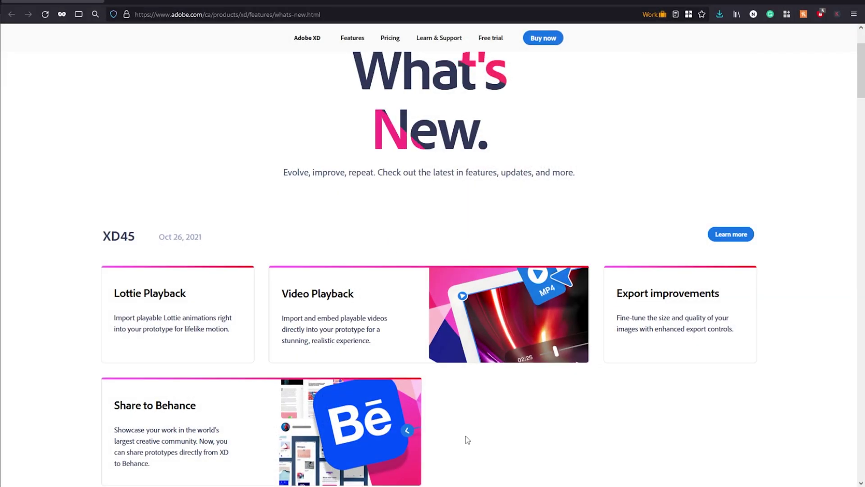
Switch to Adobe's XD What's New page in the browser and read the Export improvements item under XD45.
scroll(466, 436, down, 2)
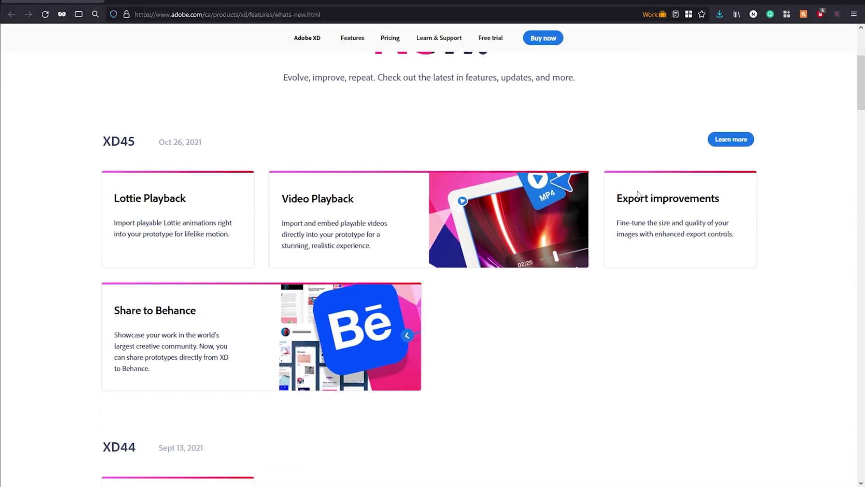
drag(617, 202, 722, 199)
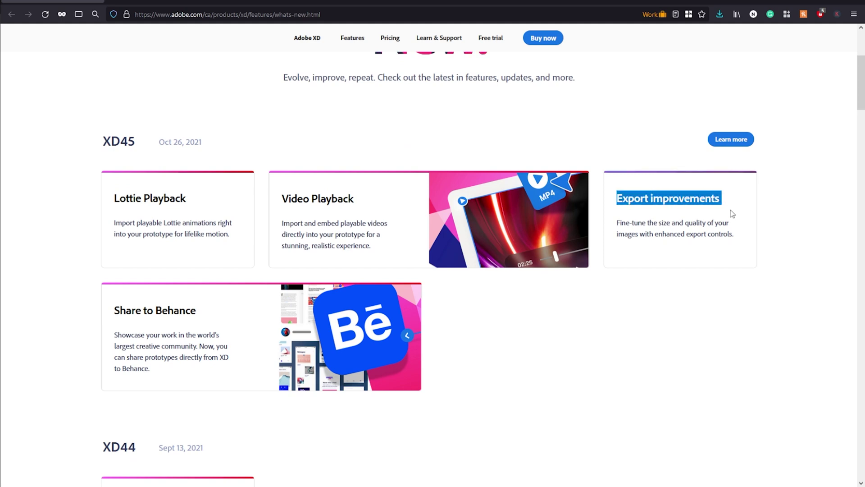
click(647, 403)
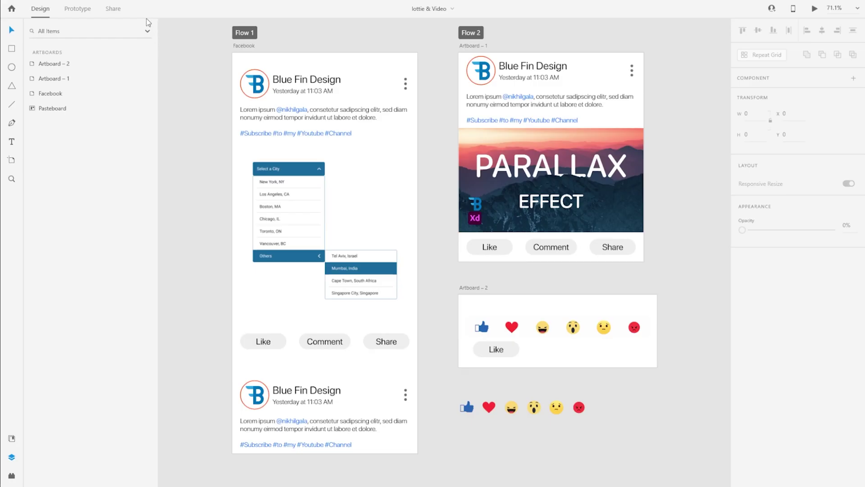
Open the export settings for the Facebook artboard and examine the available formats and the PNG export sizes.
click(248, 37)
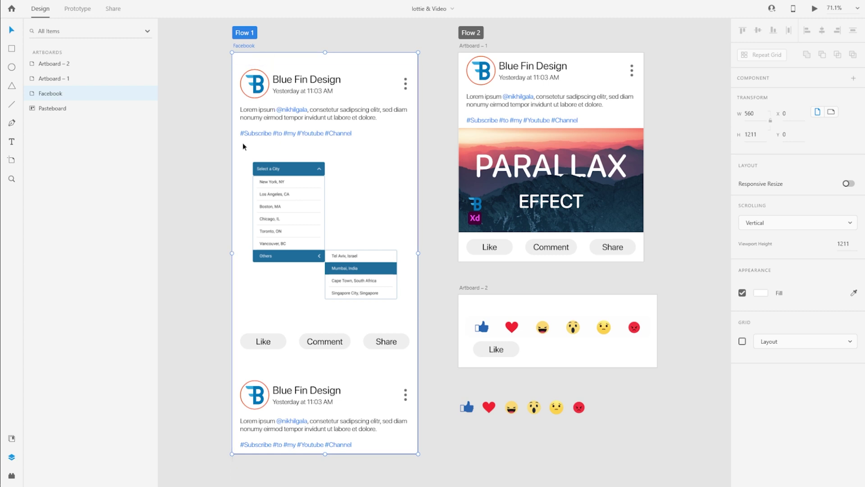
right_click(76, 94)
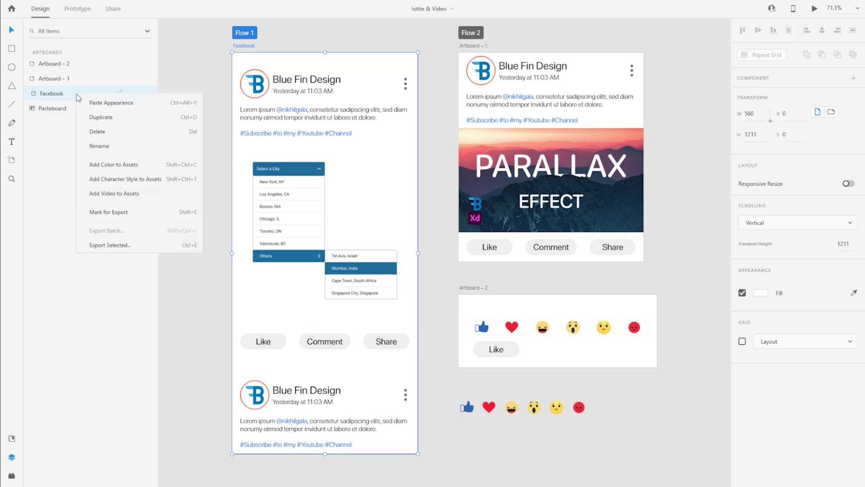
click(101, 287)
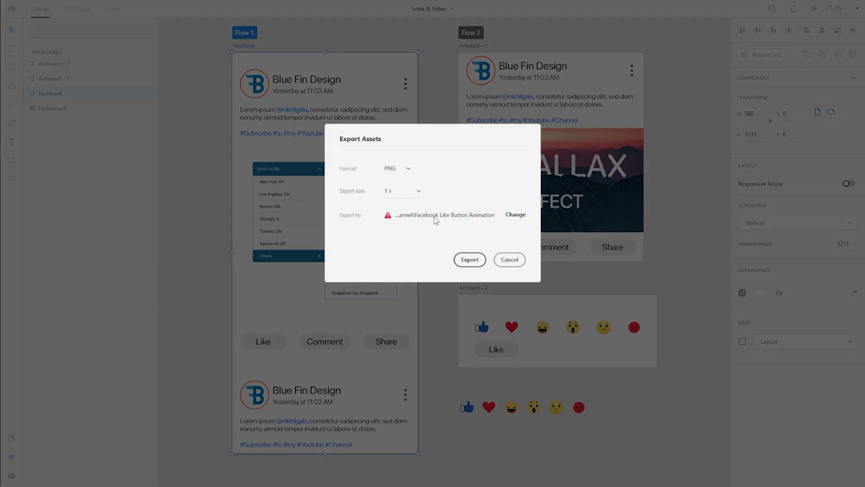
click(405, 170)
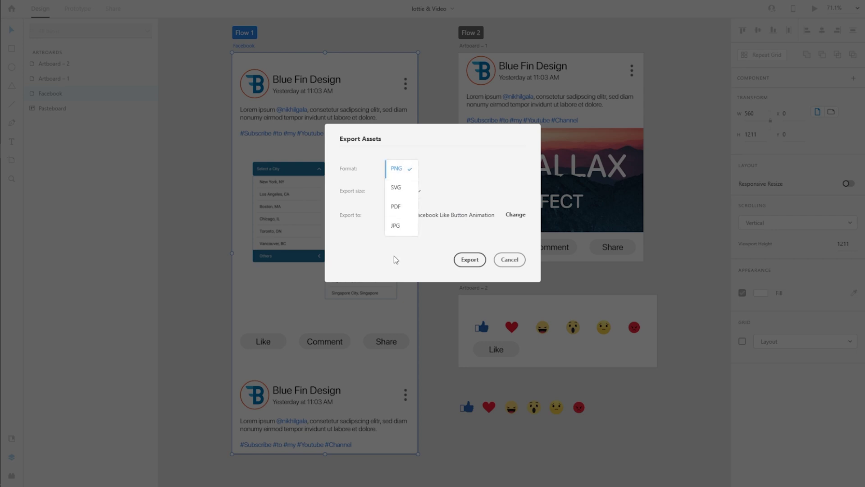
click(392, 173)
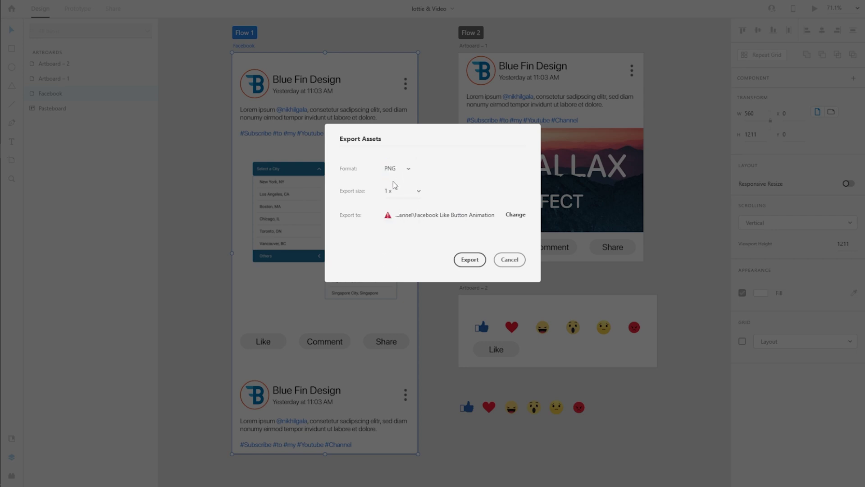
click(398, 171)
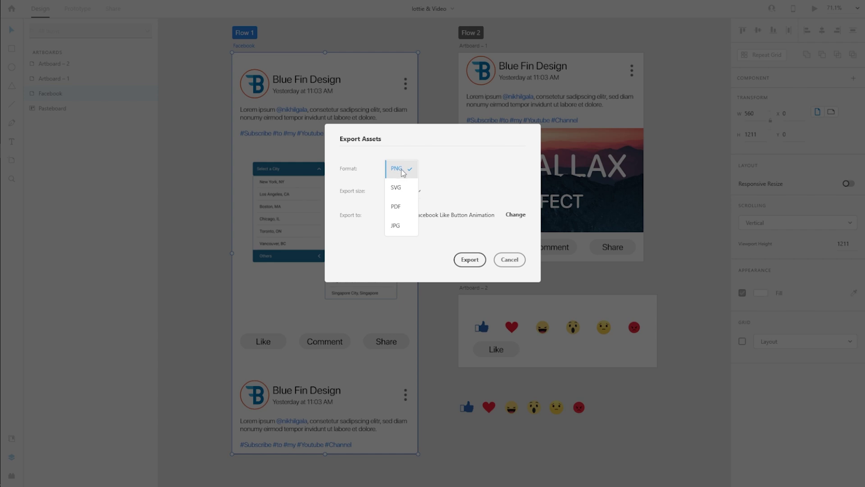
click(403, 173)
click(419, 193)
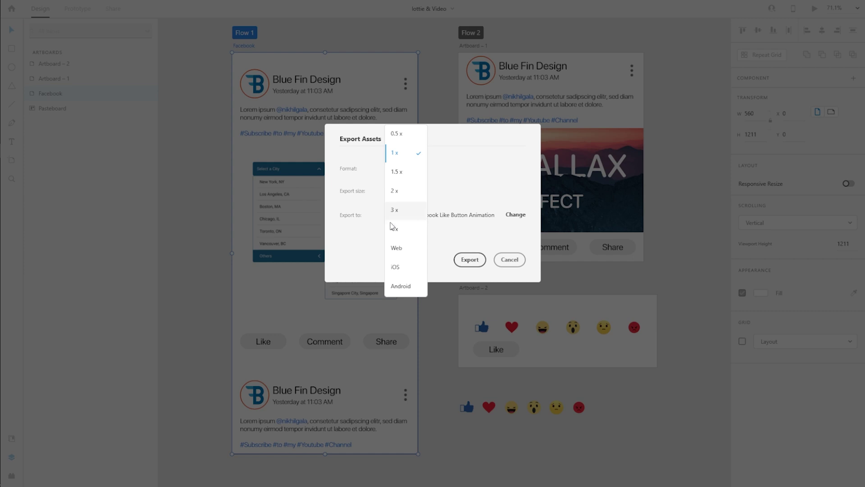
click(401, 173)
Compare the PDF and JPG export options, including JPG quality and export size, and leave without exporting.
click(411, 170)
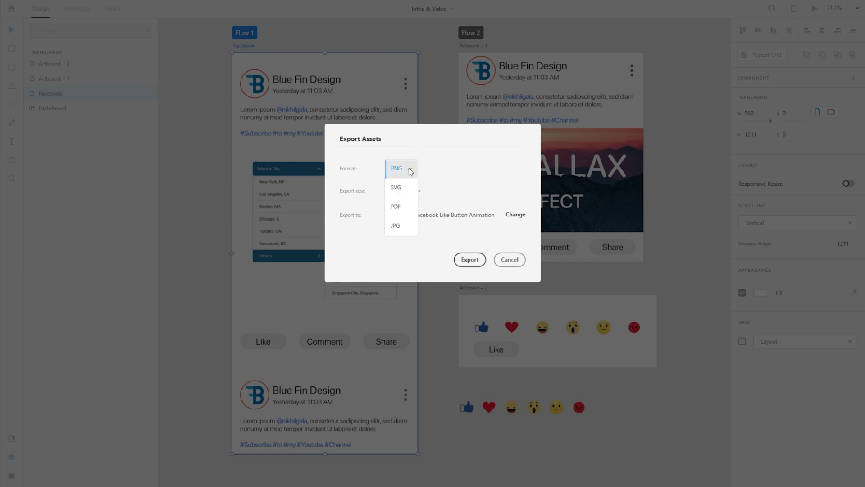
click(403, 207)
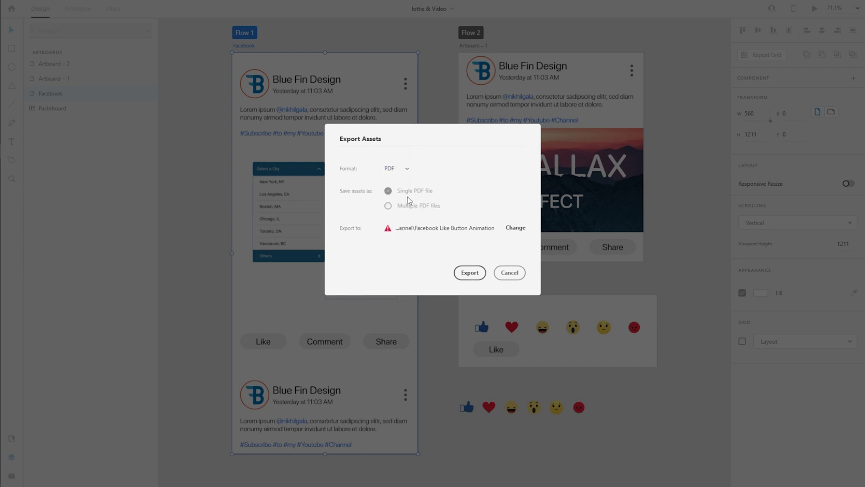
click(403, 170)
click(402, 192)
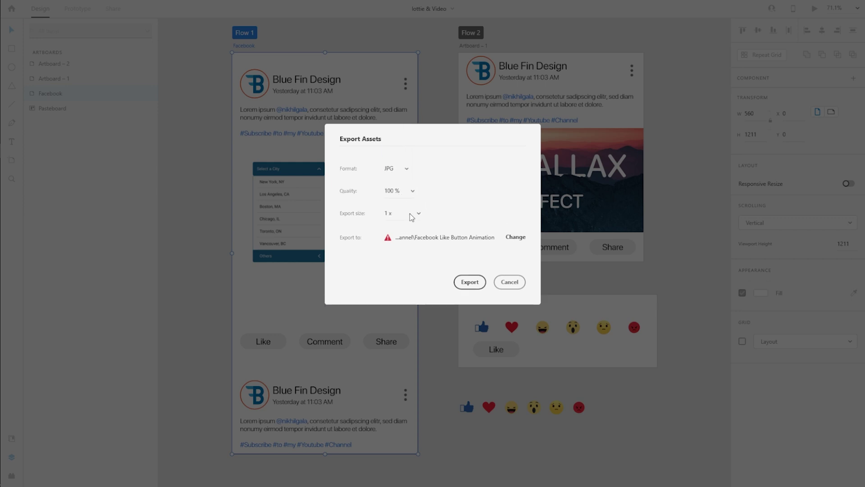
click(411, 192)
click(447, 188)
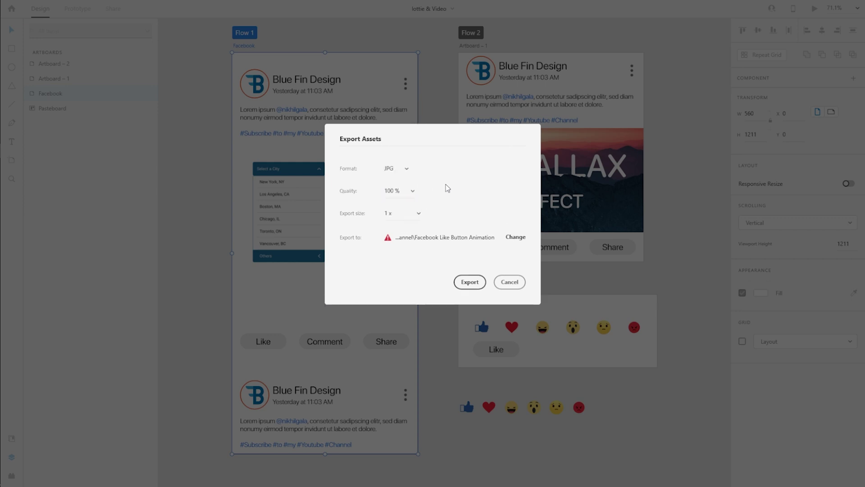
click(415, 215)
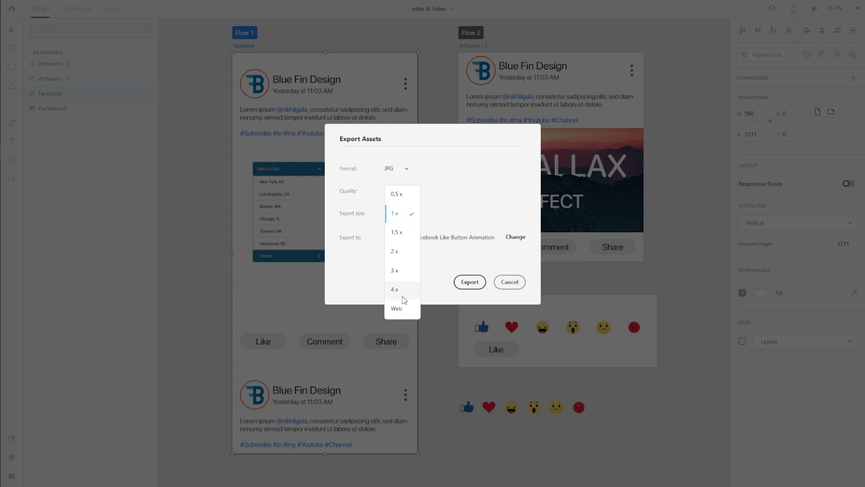
click(431, 276)
click(508, 281)
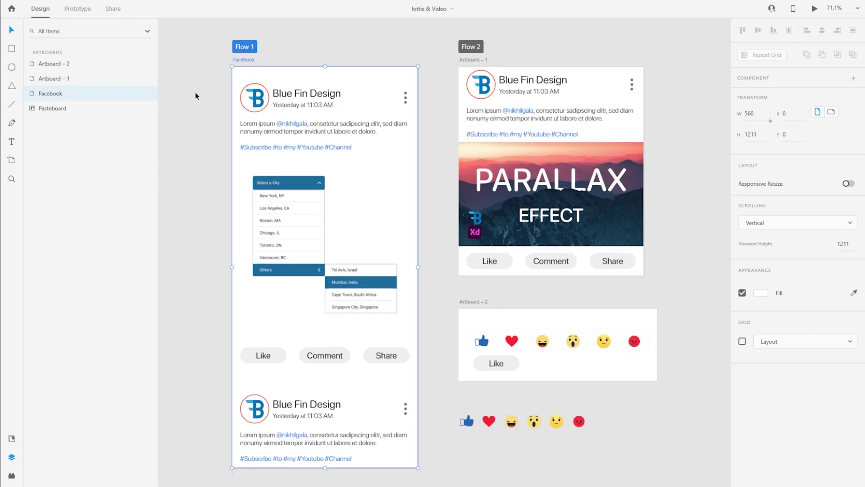
Open the sharing settings for Flow 1, review the available view settings, and set the link's view to Presentation.
click(113, 9)
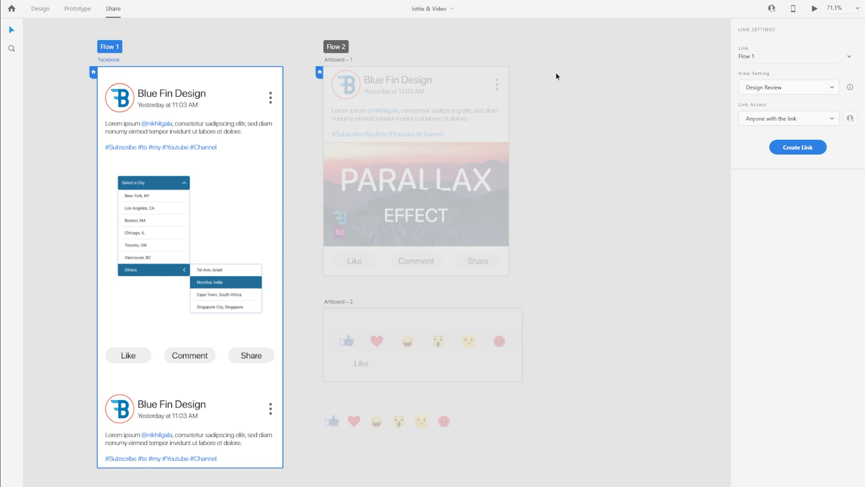
click(803, 90)
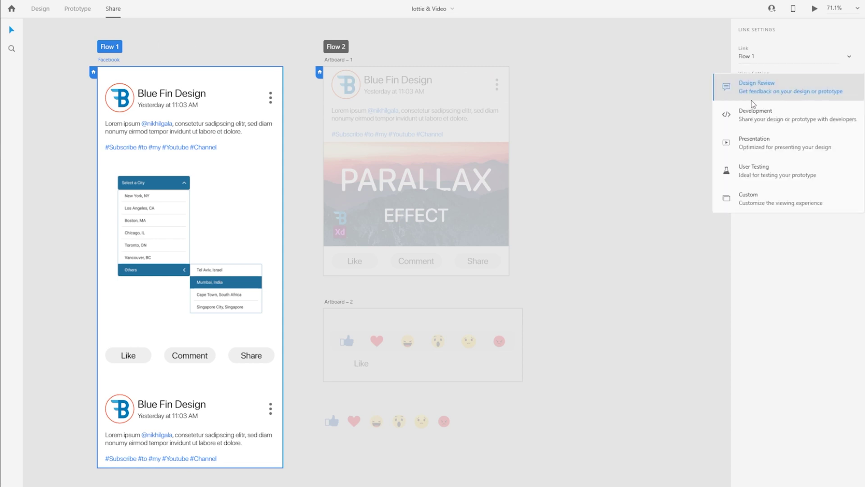
click(774, 89)
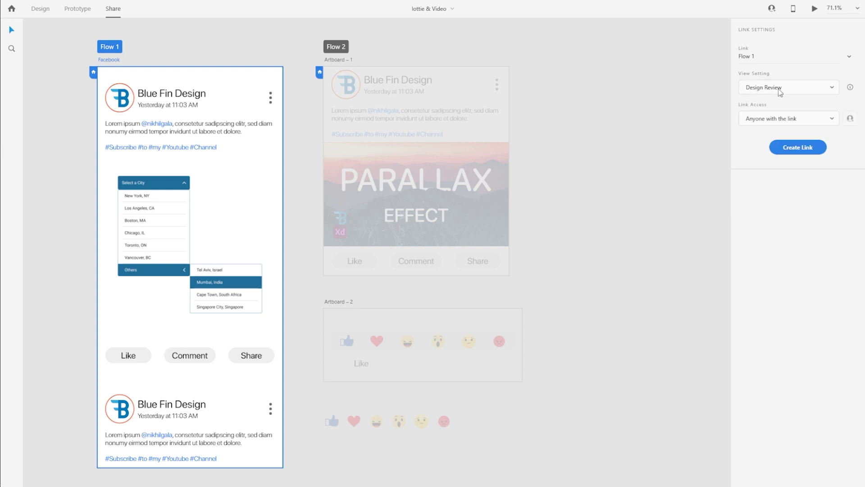
click(779, 89)
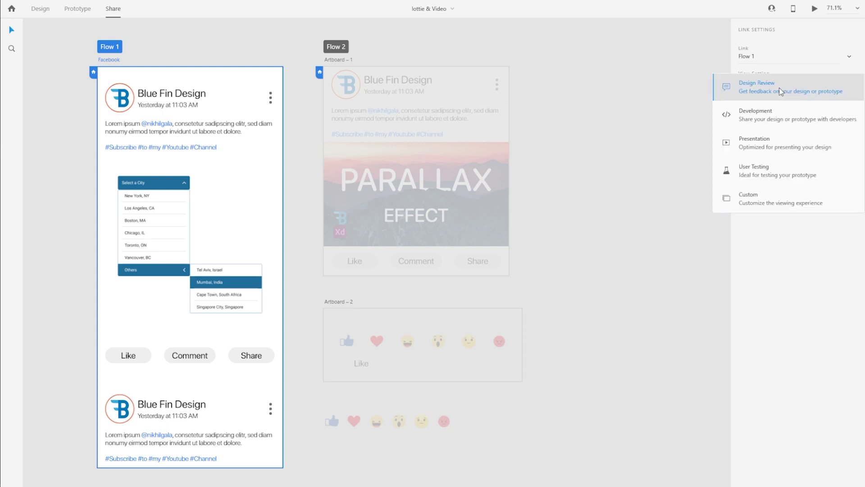
click(765, 149)
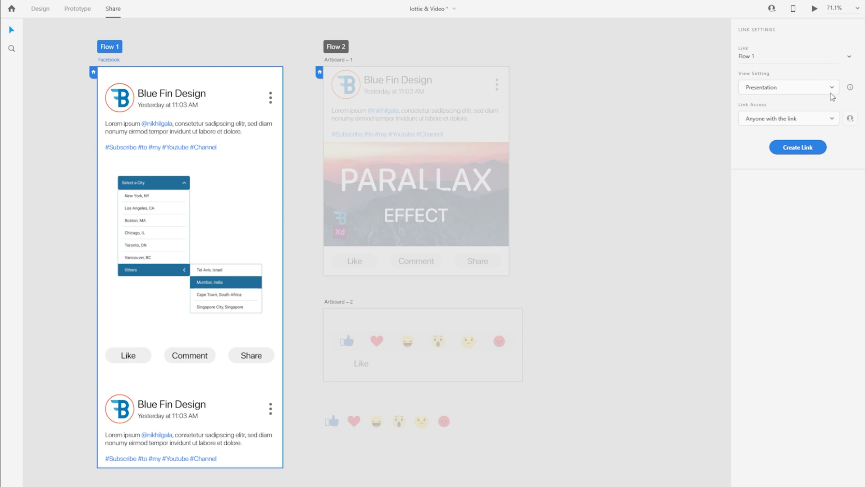
Set the link access to Anyone with the link and create the share link for Flow 1.
click(832, 118)
click(755, 120)
click(807, 155)
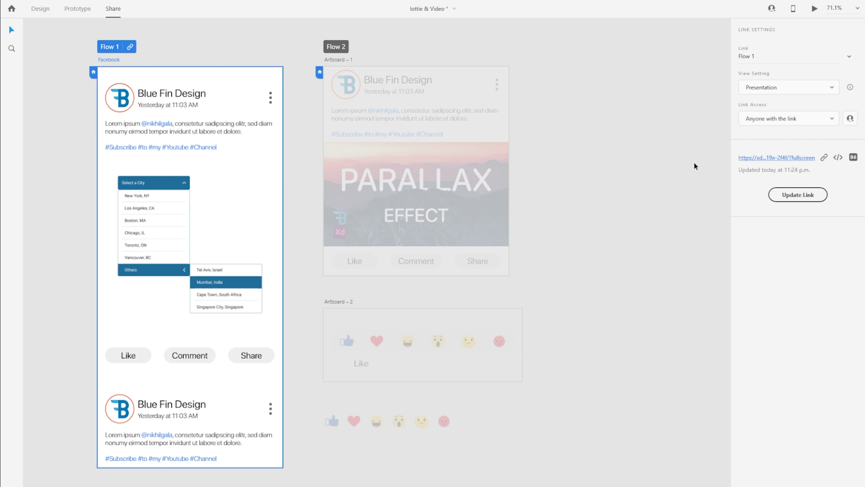
Share the Flow 1 prototype to Behance and enable all cookies in its project editor.
click(853, 158)
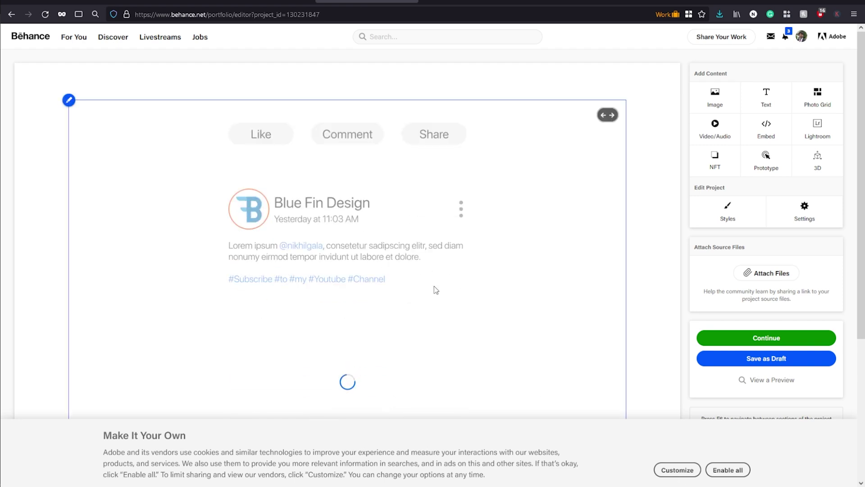
click(728, 469)
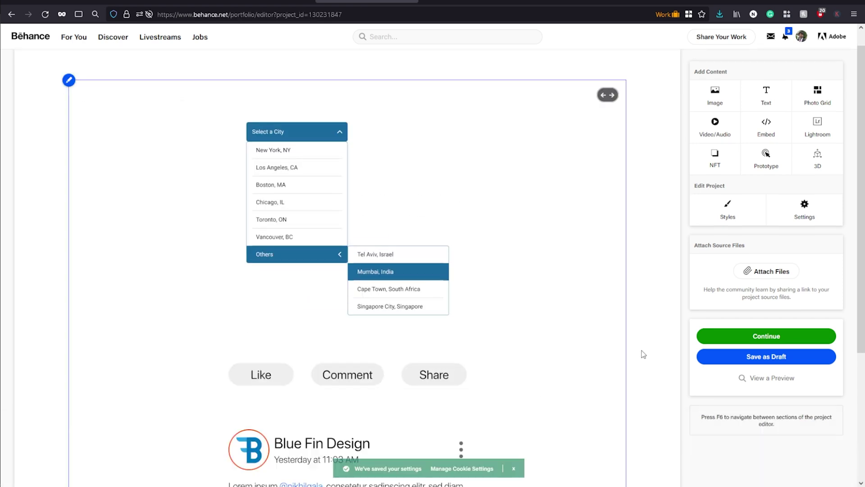